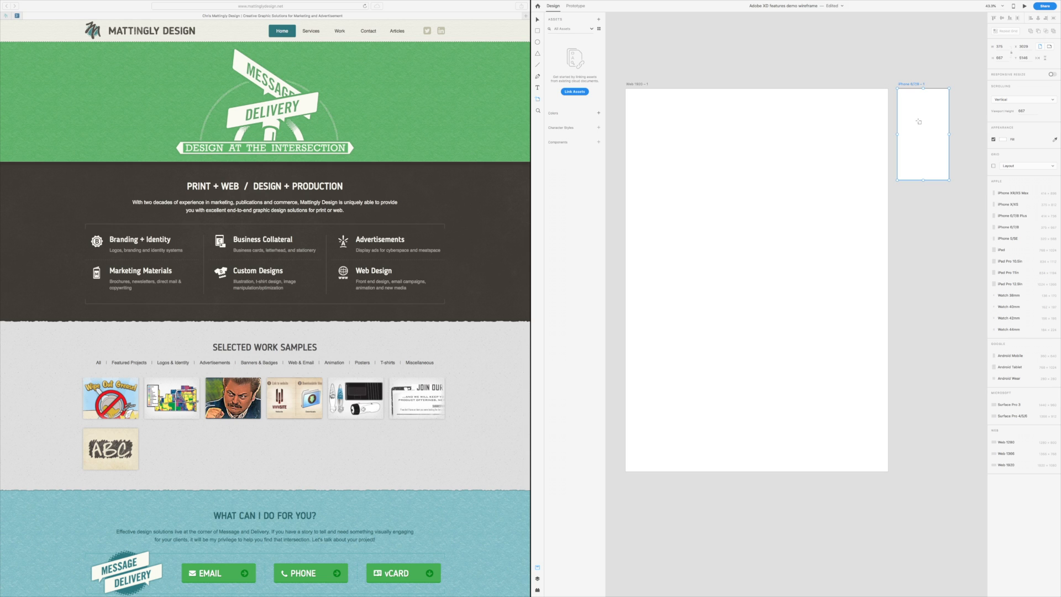
# Step: Rename the phone artboard as "Home page - mobile"
pyautogui.doubleClick(904, 84)
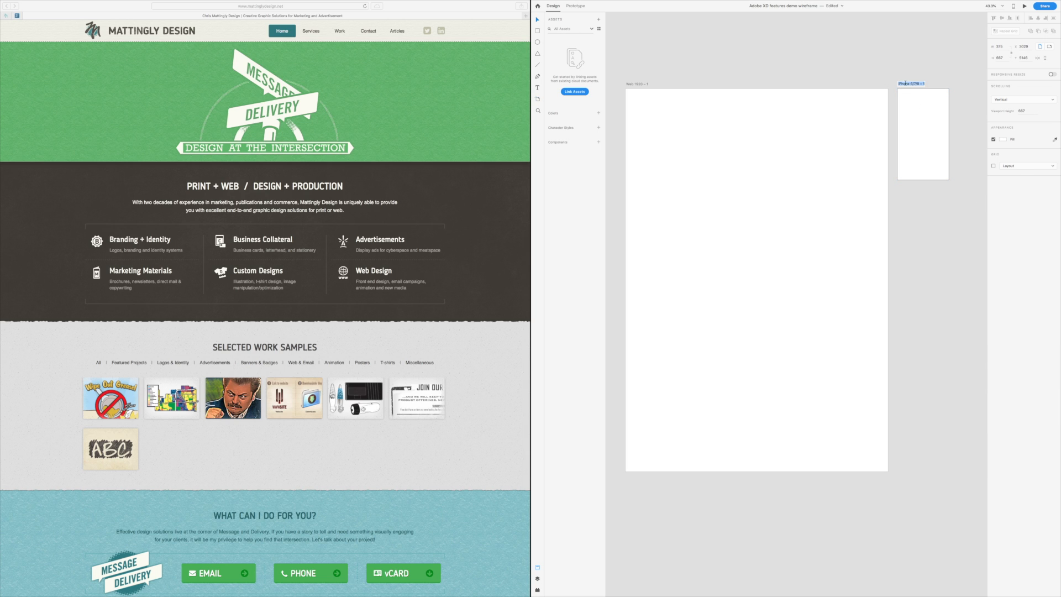
pyautogui.write('Home page - mobile')
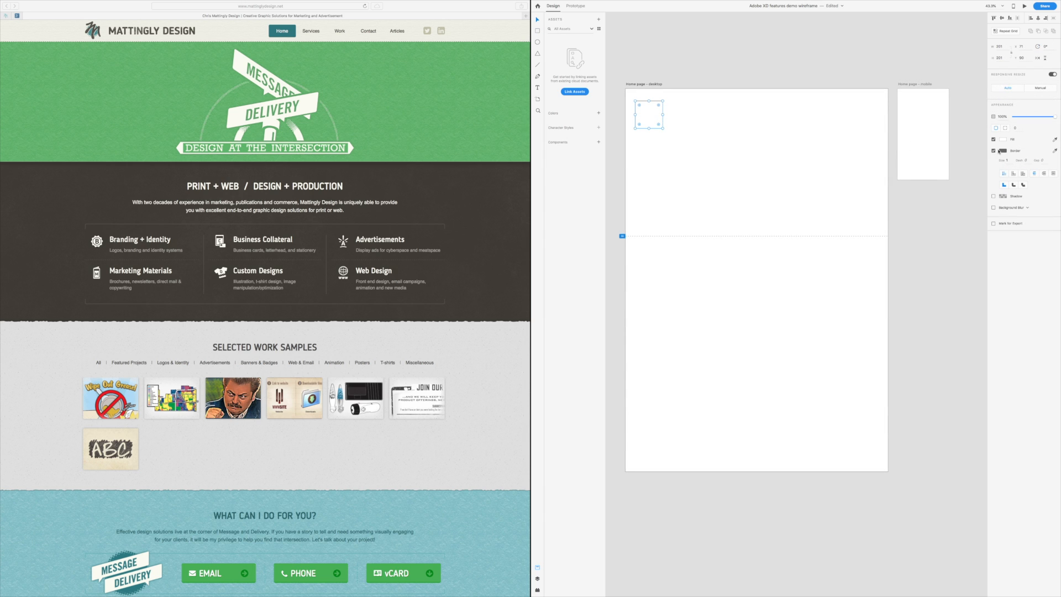
# Step: Remove the square's border and fill it with the cream color sampled from the website's header
pyautogui.click(994, 150)
pyautogui.click(1002, 141)
pyautogui.click(989, 164)
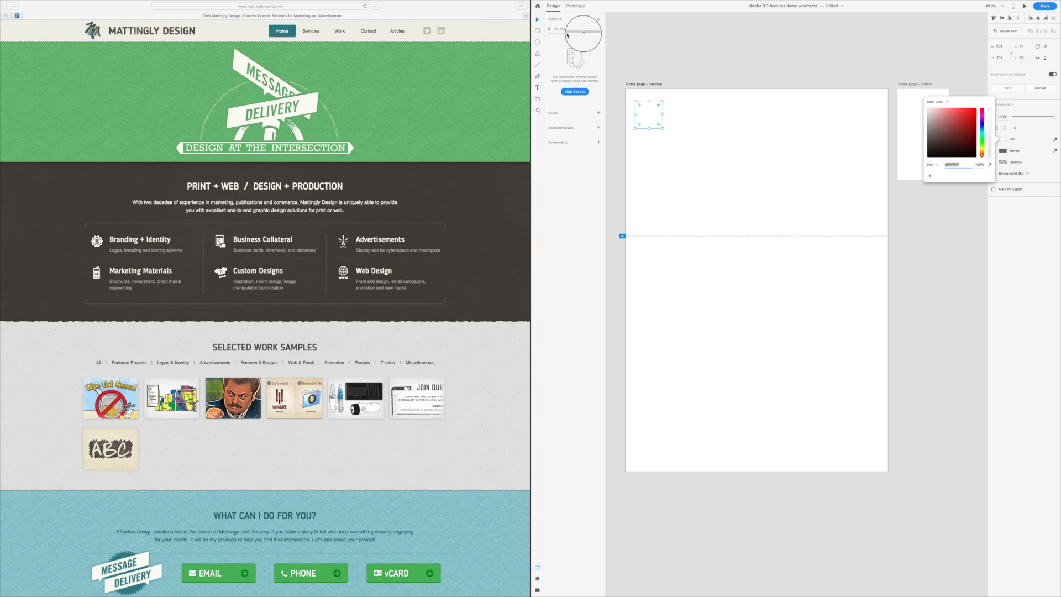
pyautogui.click(493, 29)
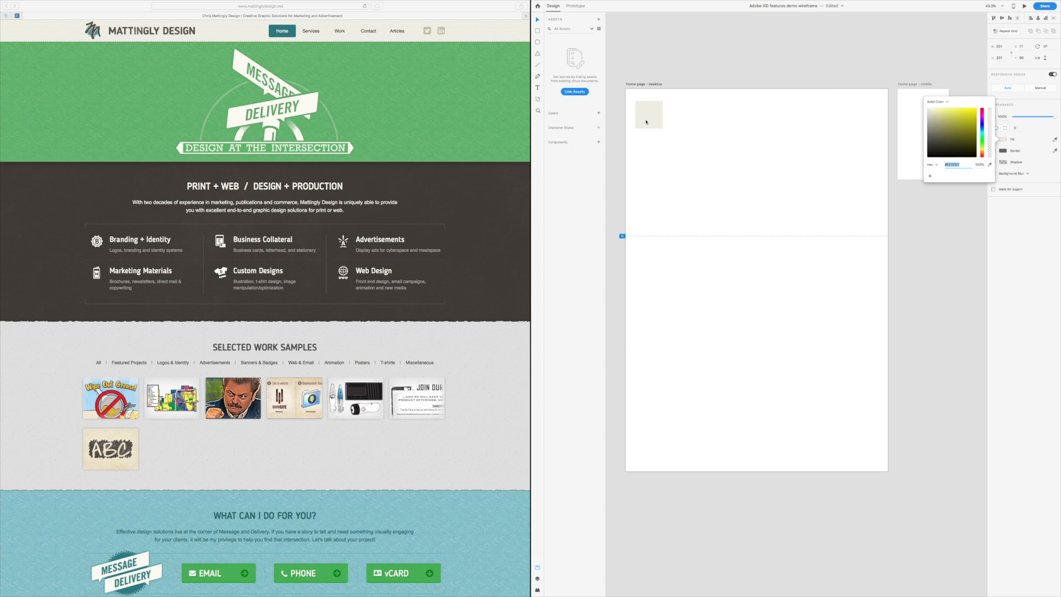
# Step: Duplicate the cream square down the desktop artboard to form a column of eight squares
pyautogui.moveTo(649, 116); pyautogui.dragTo(653, 188)
pyautogui.keyDown('shift'); pyautogui.click(650, 123); pyautogui.keyUp('shift')
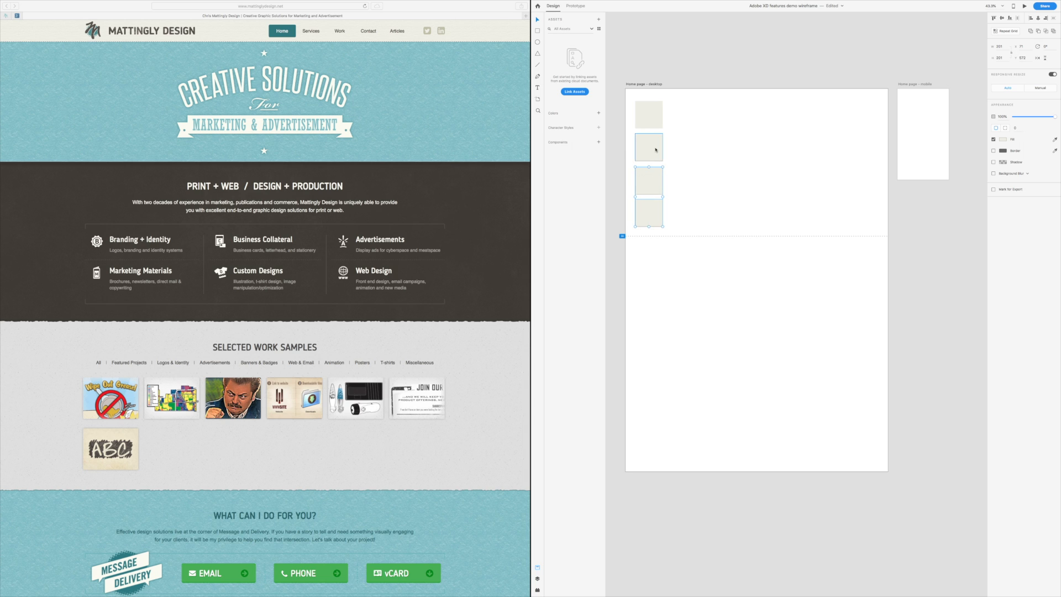
pyautogui.keyDown('shift'); pyautogui.click(648, 112); pyautogui.keyUp('shift')
pyautogui.moveTo(649, 112); pyautogui.dragTo(643, 242)
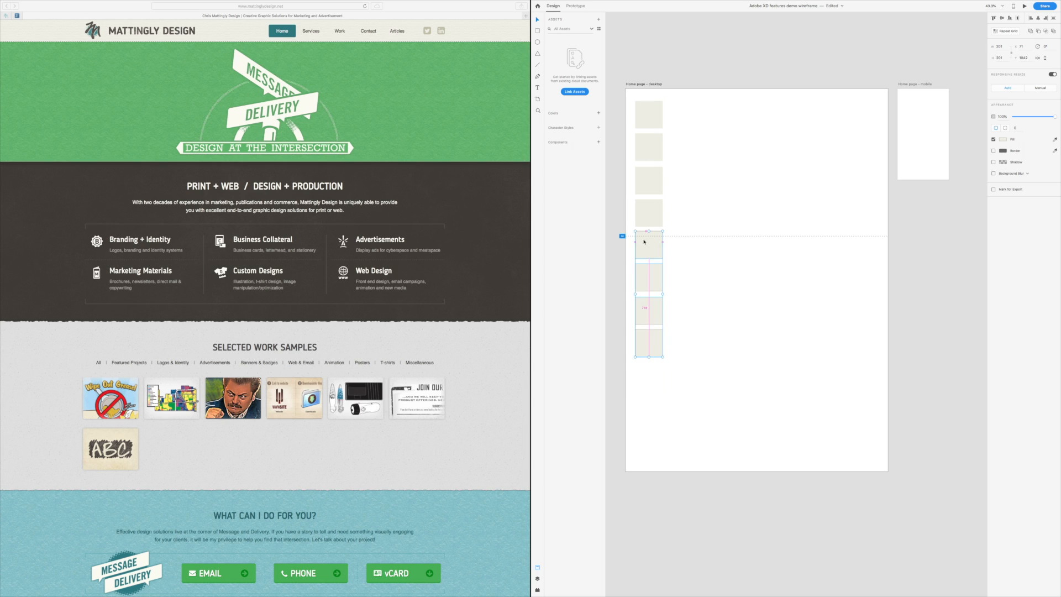
# Step: Fill the second square with the khaki of the website's Twitter icon and the third with the banner's light blue
pyautogui.click(653, 143)
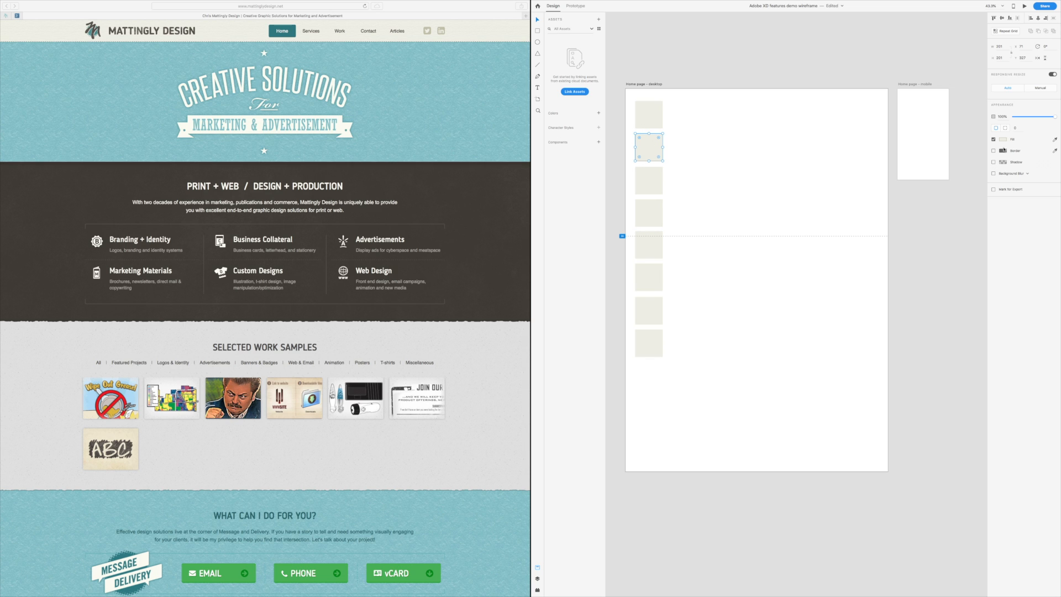
pyautogui.click(1001, 139)
pyautogui.click(989, 164)
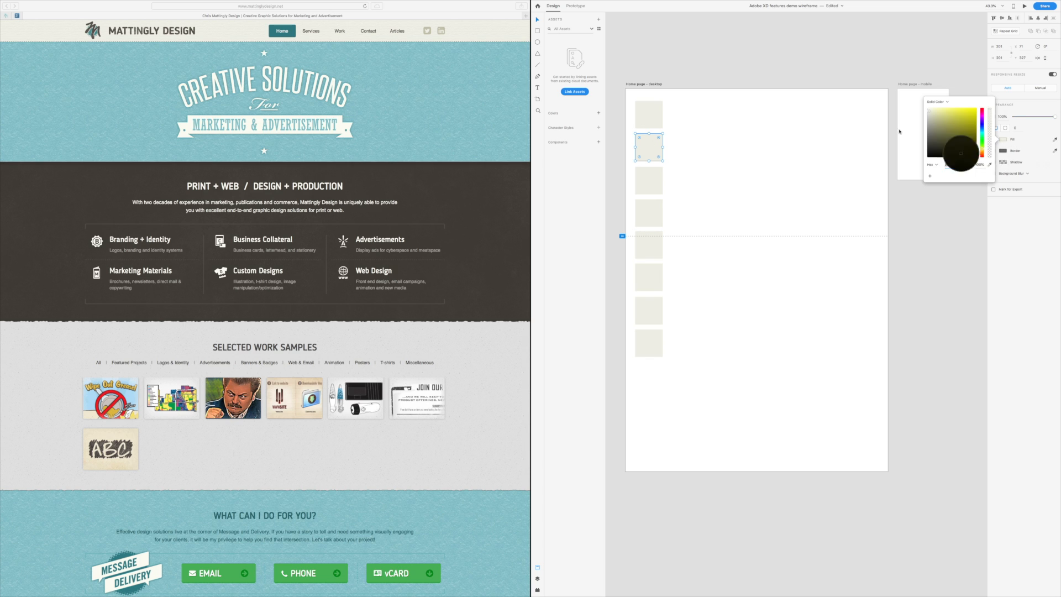
pyautogui.click(427, 29)
pyautogui.click(641, 177)
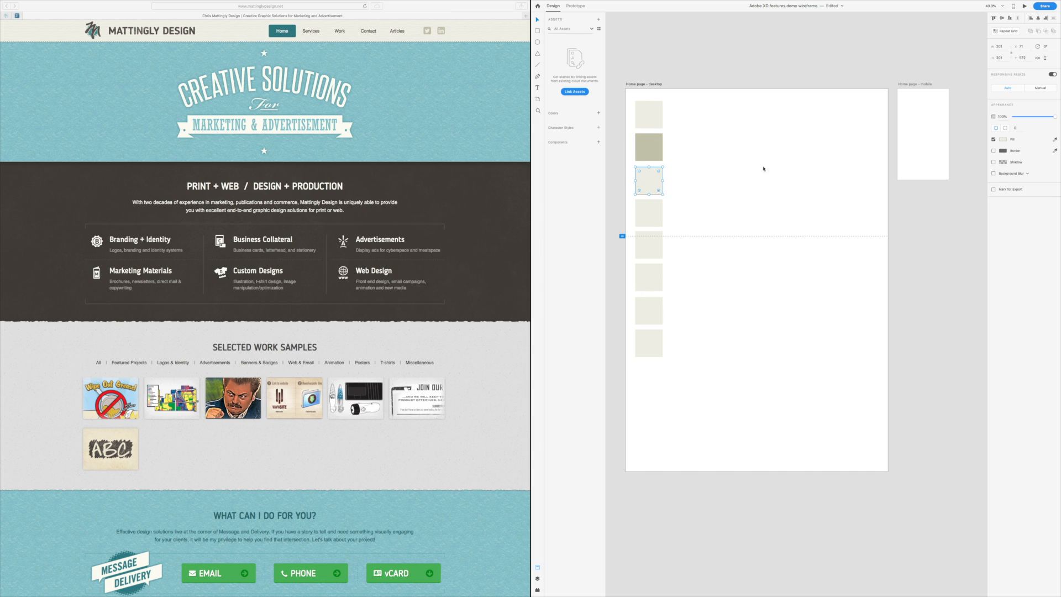
pyautogui.click(1003, 141)
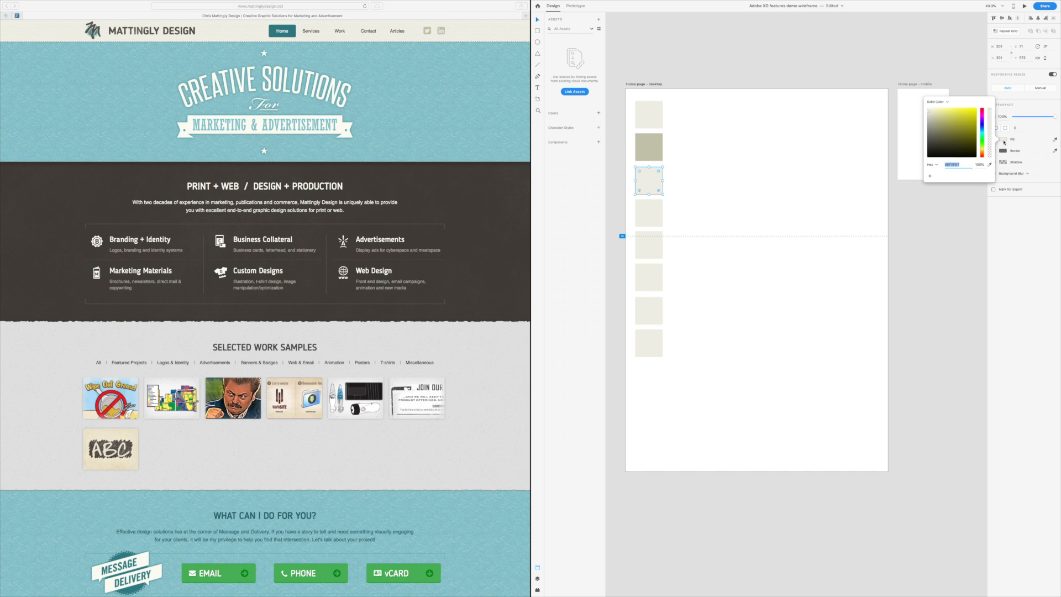
pyautogui.click(989, 164)
pyautogui.click(452, 88)
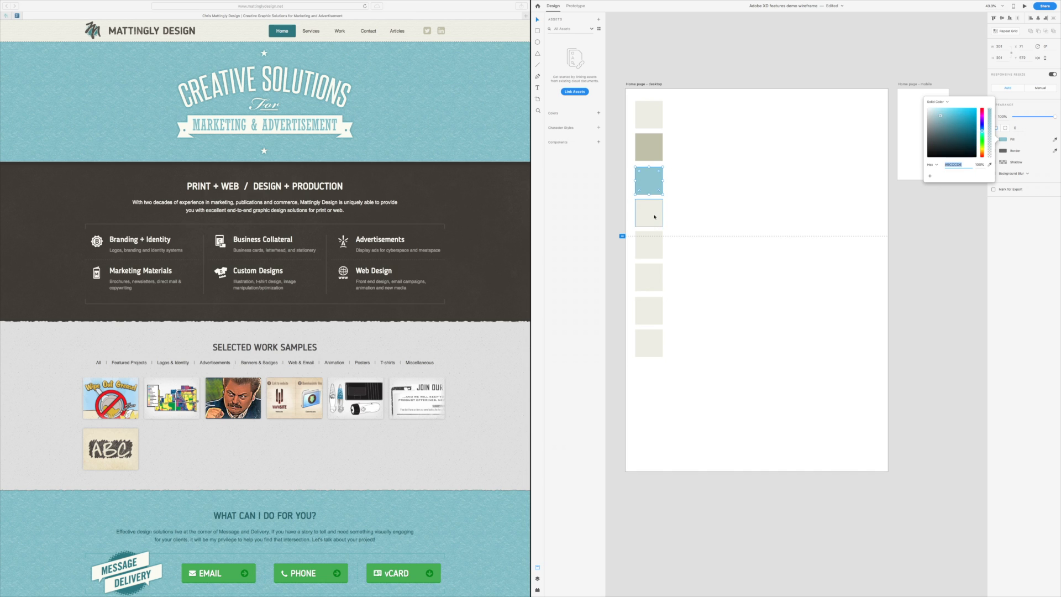
# Step: Fill the fourth square with the website's dark brown section color and the fifth with the work samples section's light gray
pyautogui.click(654, 217)
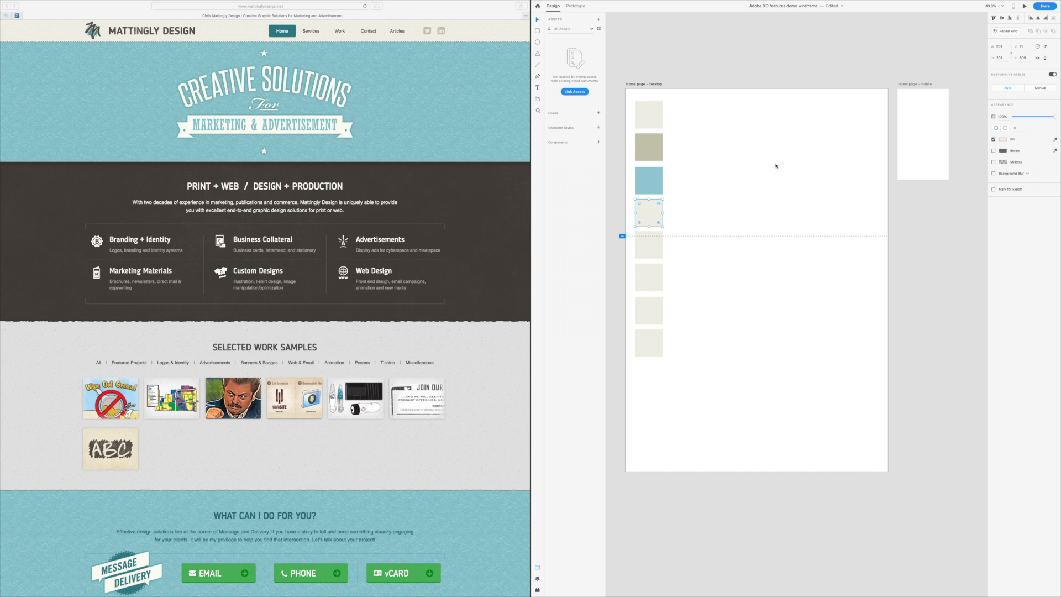
pyautogui.click(1055, 139)
pyautogui.click(474, 194)
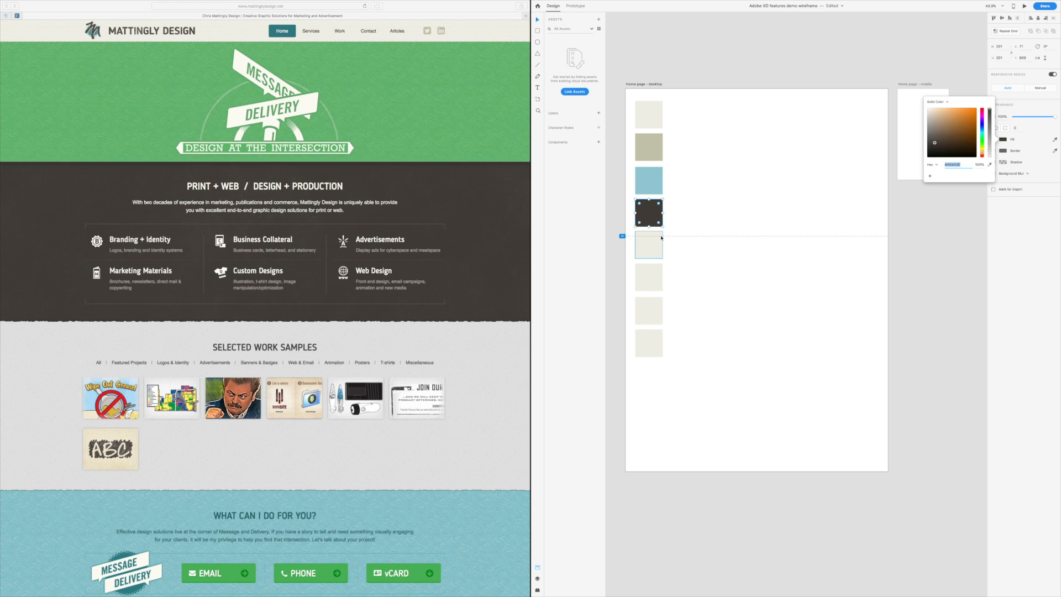
pyautogui.click(658, 241)
pyautogui.click(1054, 140)
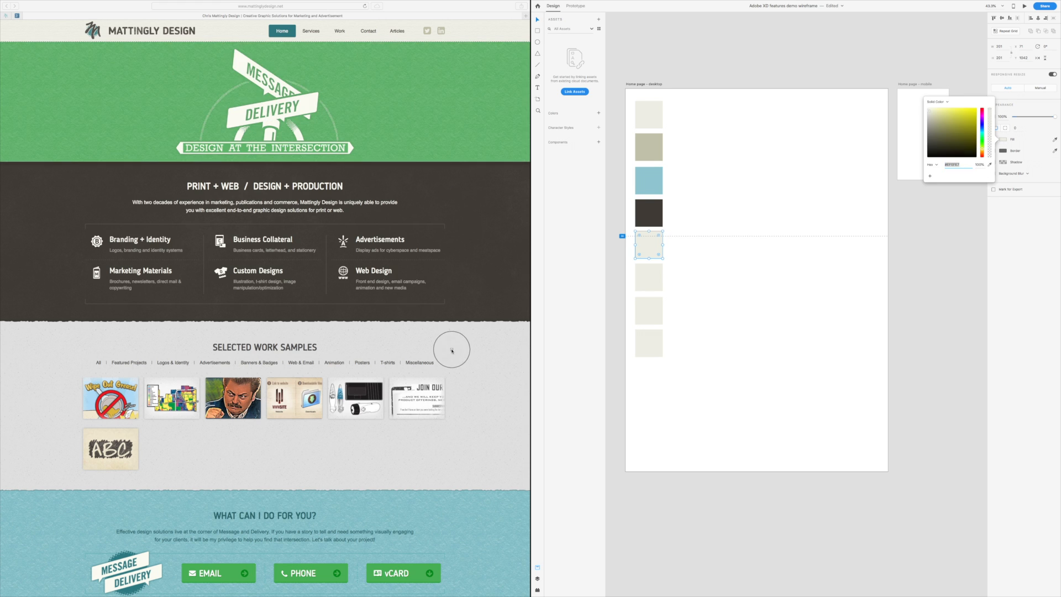
pyautogui.click(458, 350)
# Step: Fill the last three squares with the contact button's green, its arrow's darker green and the Home button's teal, sampled from the website
pyautogui.click(649, 271)
pyautogui.scroll(-3, 309, 332)
pyautogui.click(1055, 139)
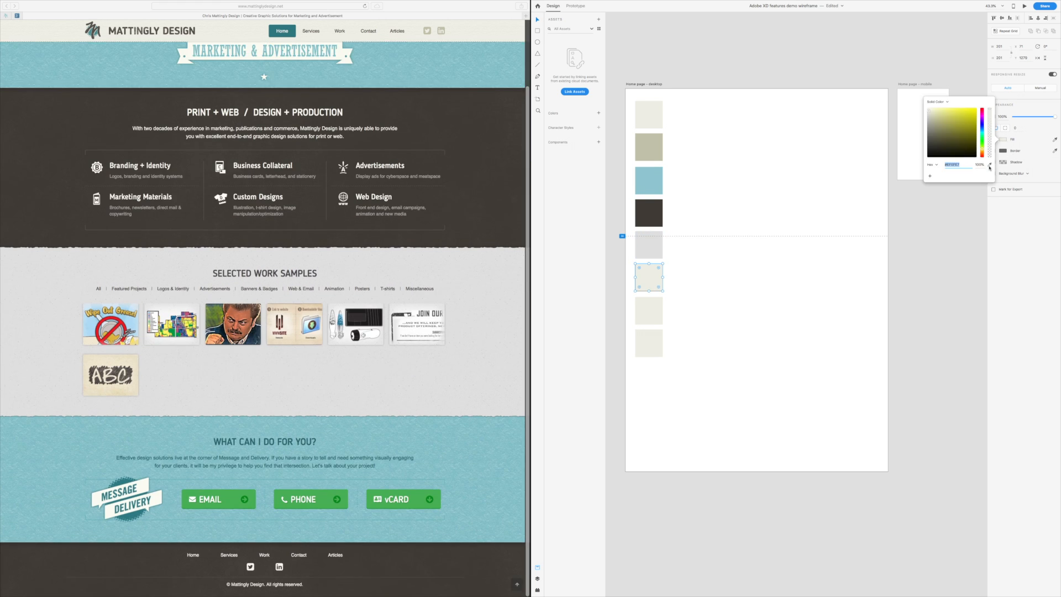
pyautogui.click(323, 499)
pyautogui.click(648, 309)
pyautogui.click(1055, 139)
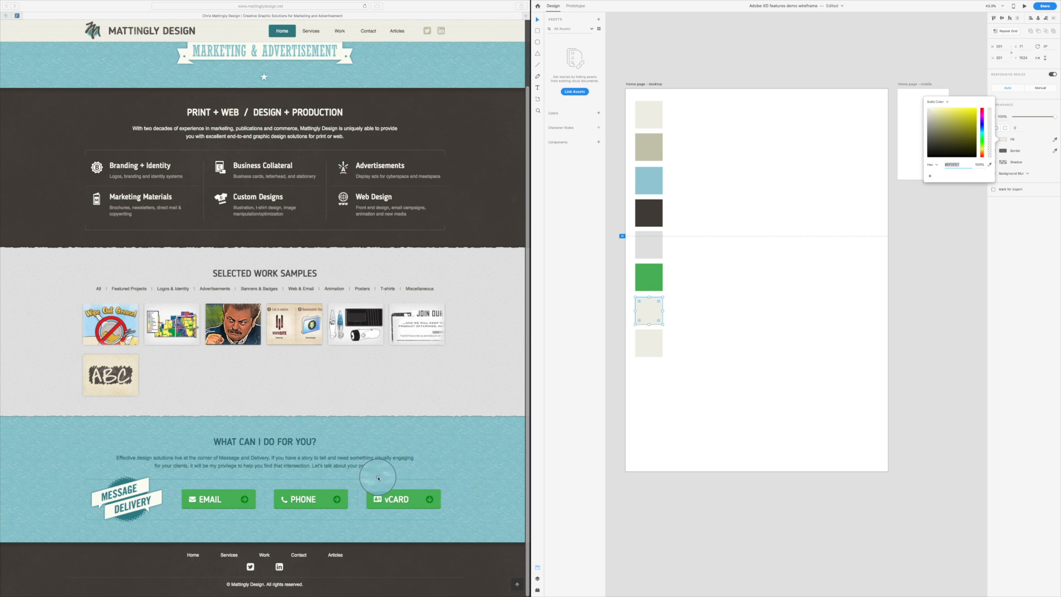
pyautogui.click(335, 498)
pyautogui.click(649, 344)
pyautogui.click(1054, 139)
pyautogui.click(282, 31)
# Step: Add the colors of all eight squares to the document's color assets and rearrange the swatch order
pyautogui.click(658, 339)
pyautogui.moveTo(689, 354); pyautogui.dragTo(641, 112)
pyautogui.rightClick(641, 112)
pyautogui.click(664, 191)
pyautogui.click(573, 110)
pyautogui.moveTo(573, 105); pyautogui.dragTo(574, 74)
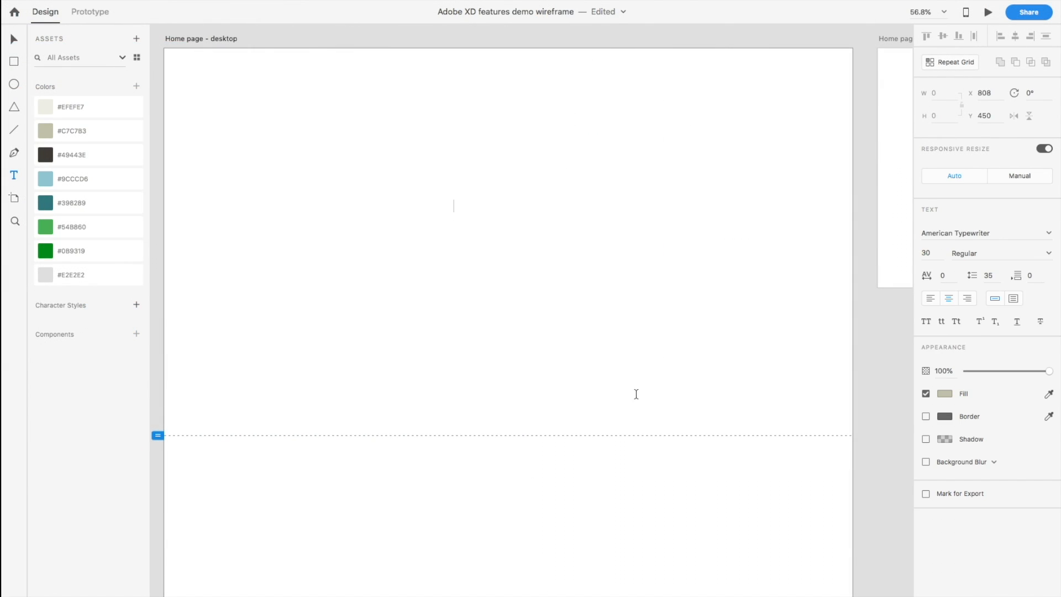
# Step: Enter the heading "SELECTED WORK SAMPLES" and format it in Blogger Sans Medium with the color #49443E
pyautogui.write('SELECTED WORK SAMPLES')
pyautogui.press('super+a')
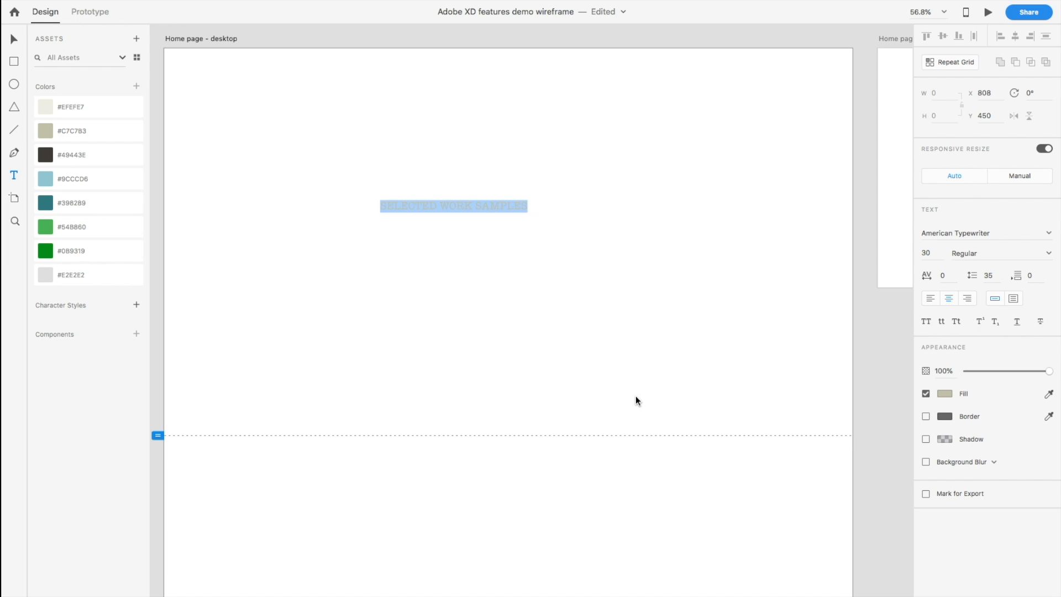
pyautogui.click(1001, 234)
pyautogui.write('Blogger Sans')
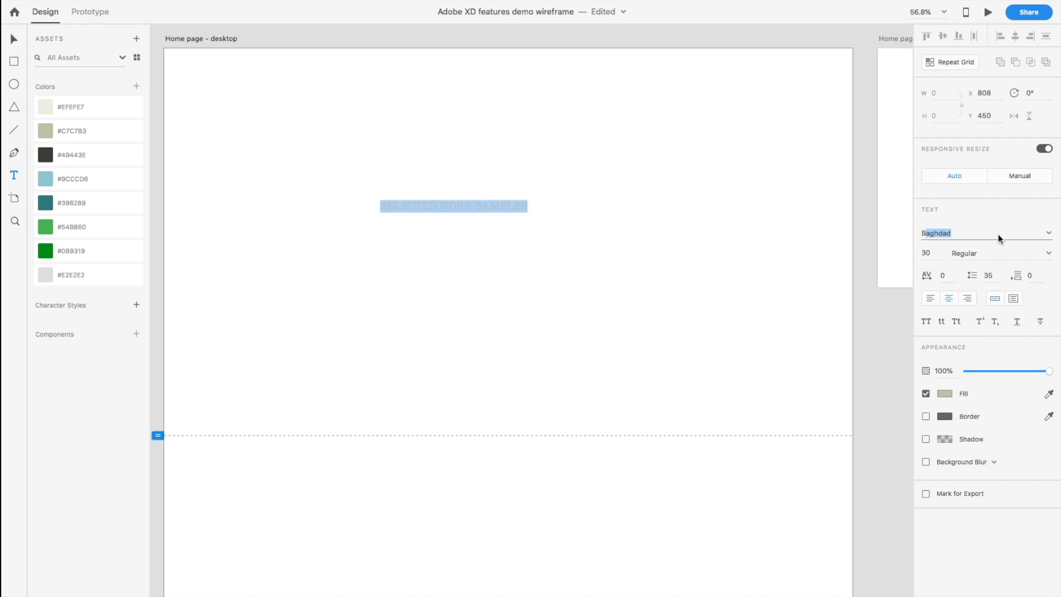
pyautogui.press('Tab')
pyautogui.click(73, 154)
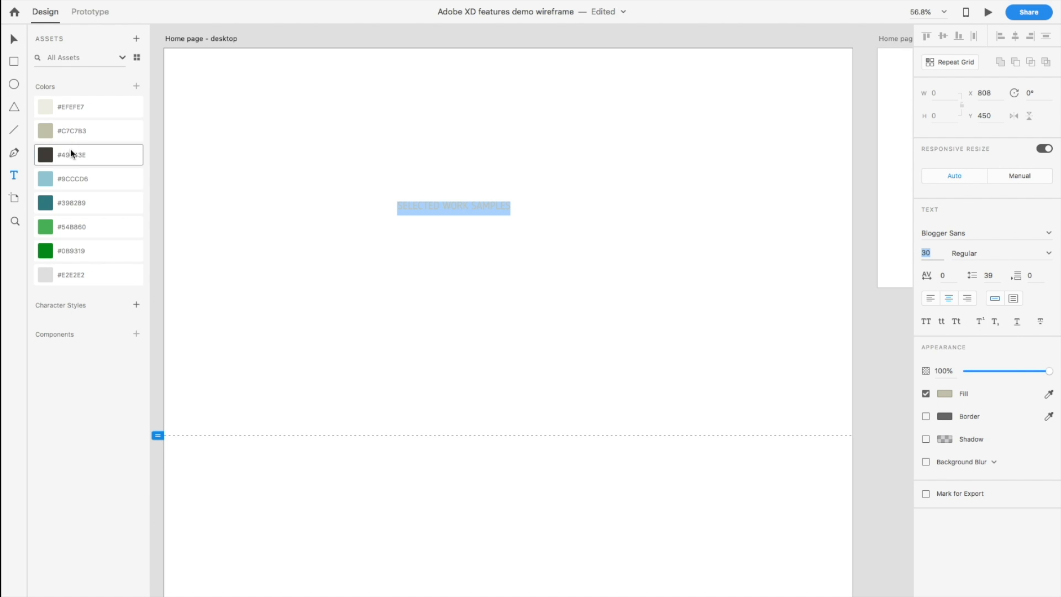
pyautogui.click(1048, 253)
pyautogui.click(968, 313)
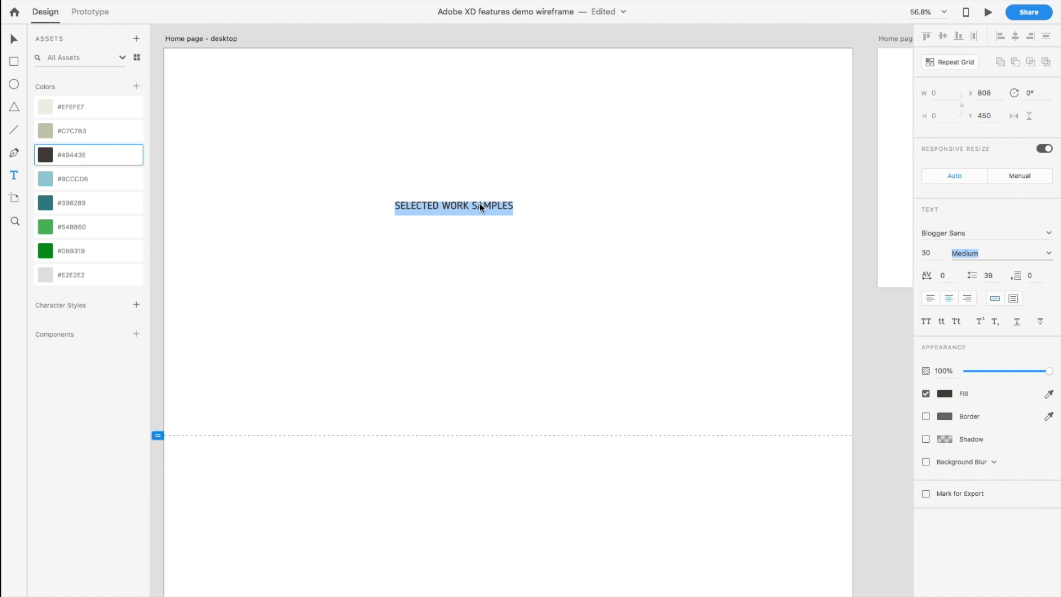
# Step: Save the dark heading's formatting as a character style in the assets
pyautogui.press('Escape')
pyautogui.press('Escape')
pyautogui.press('super+shift+t')
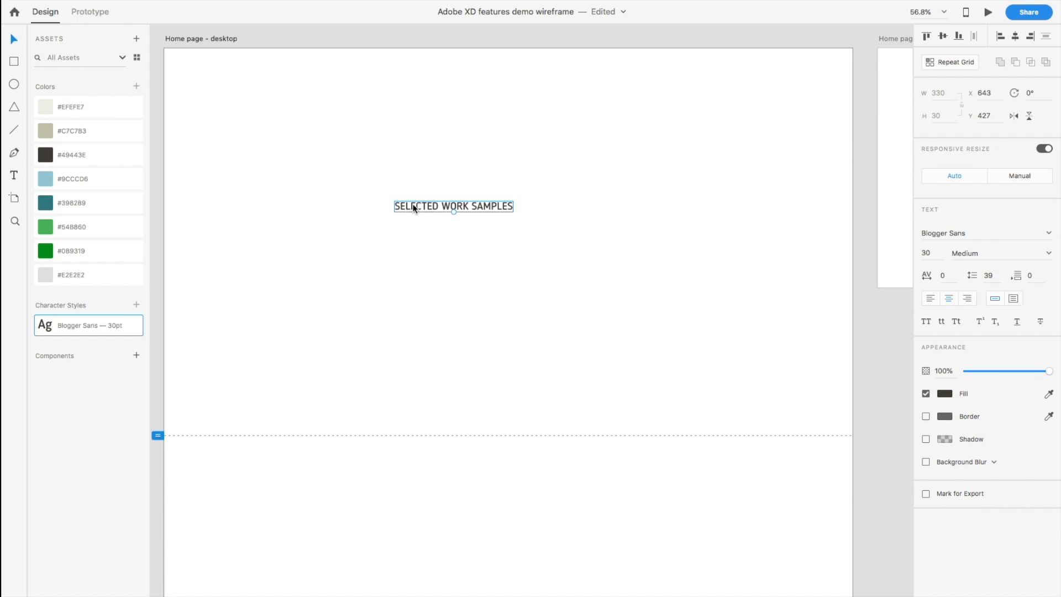
# Step: Duplicate the heading below the original, color the copy #EFEFE7 and add its formatting as a second character style
pyautogui.keyDown('alt'); pyautogui.moveTo(413, 206); pyautogui.dragTo(419, 242); pyautogui.keyUp('alt')
pyautogui.click(73, 107)
pyautogui.rightClick(419, 243)
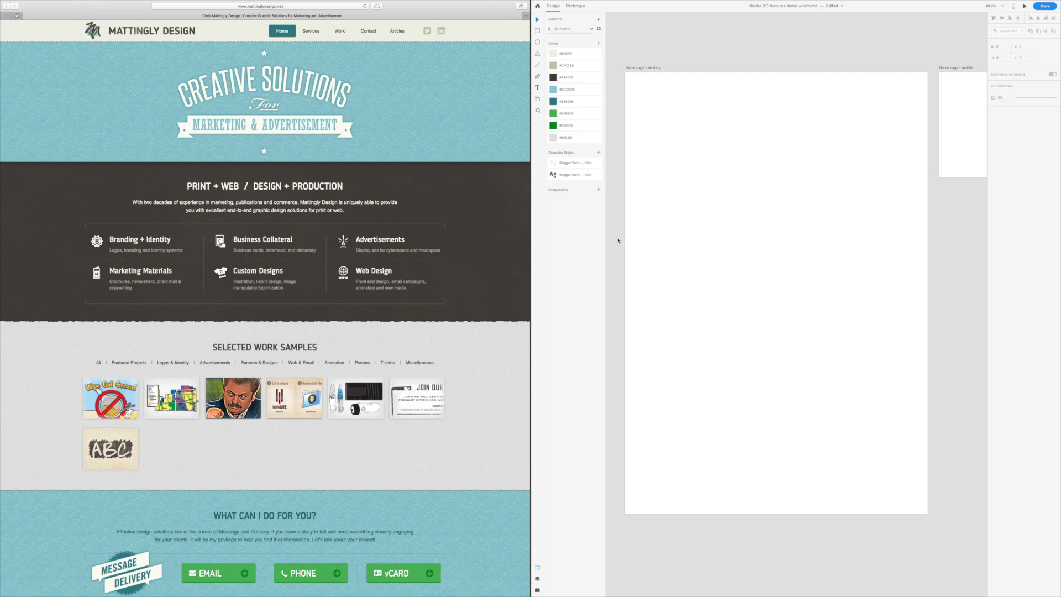
# Step: Draw a rectangle in the upper half of the desktop artboard and set its width to 1170
pyautogui.click(618, 240)
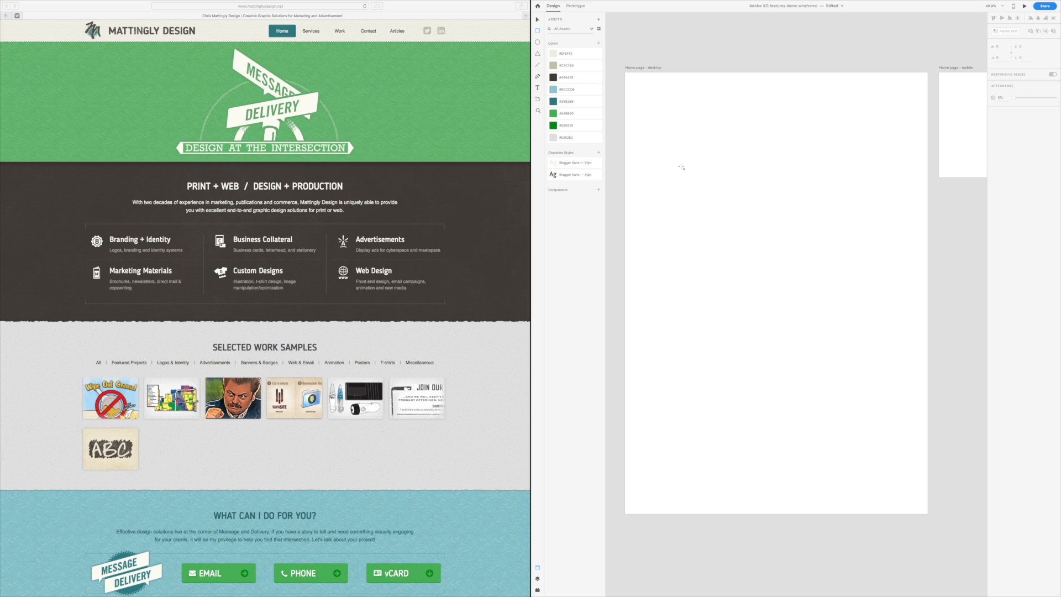
pyautogui.moveTo(681, 167); pyautogui.dragTo(875, 254)
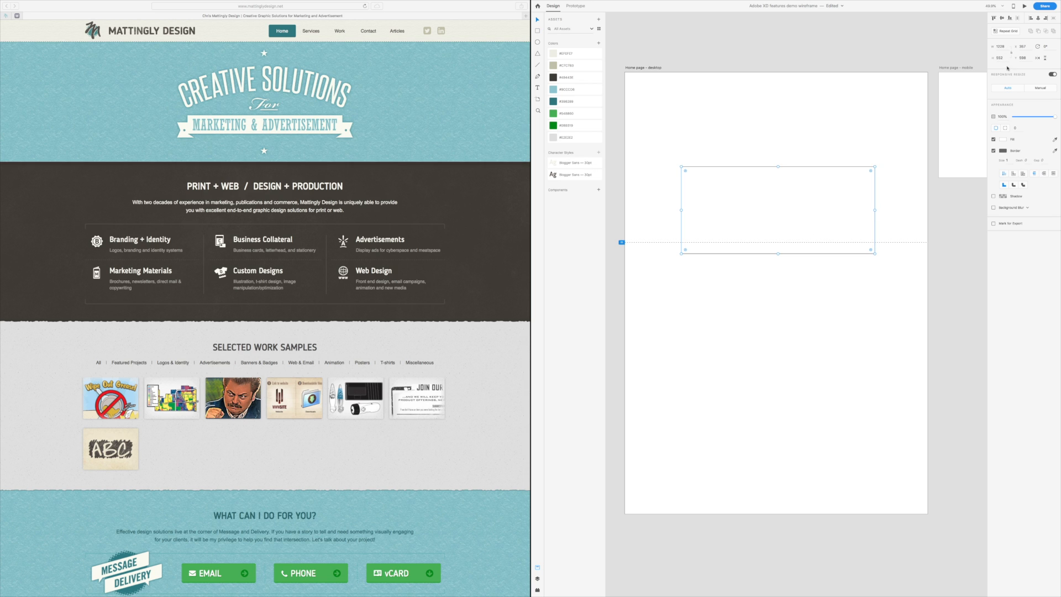
pyautogui.click(1000, 46)
pyautogui.write('1170')
pyautogui.press('Return')
# Step: Center the rectangle horizontally on the desktop artboard and place a vertical guide along its left edge
pyautogui.moveTo(784, 199); pyautogui.dragTo(787, 200)
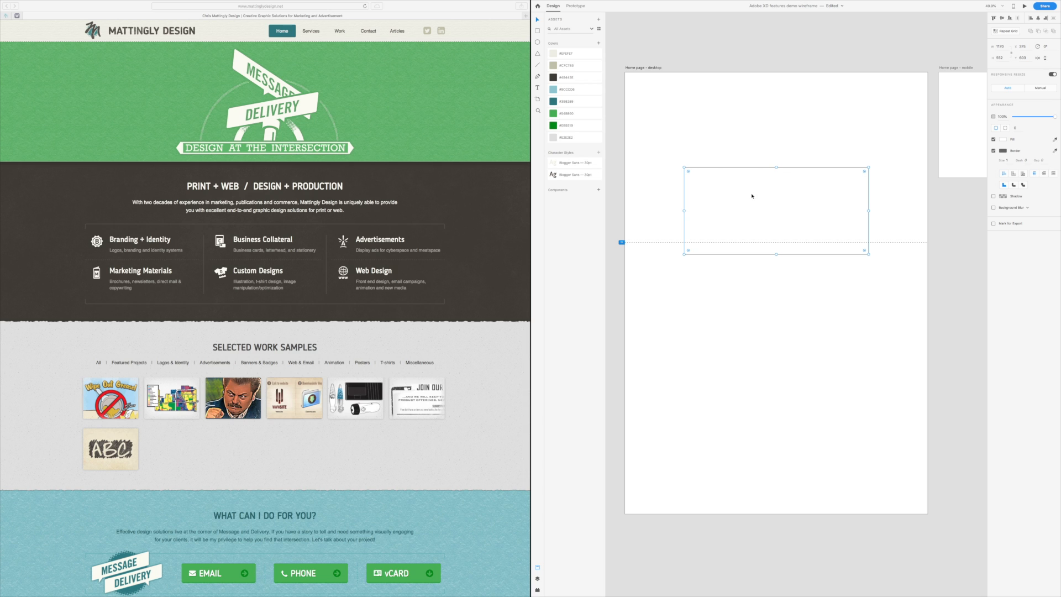
pyautogui.moveTo(621, 274); pyautogui.dragTo(685, 275)
# Step: Try clearing all guides from the desktop artboard and undo the removal
pyautogui.moveTo(19, 0)
pyautogui.click(119, 4)
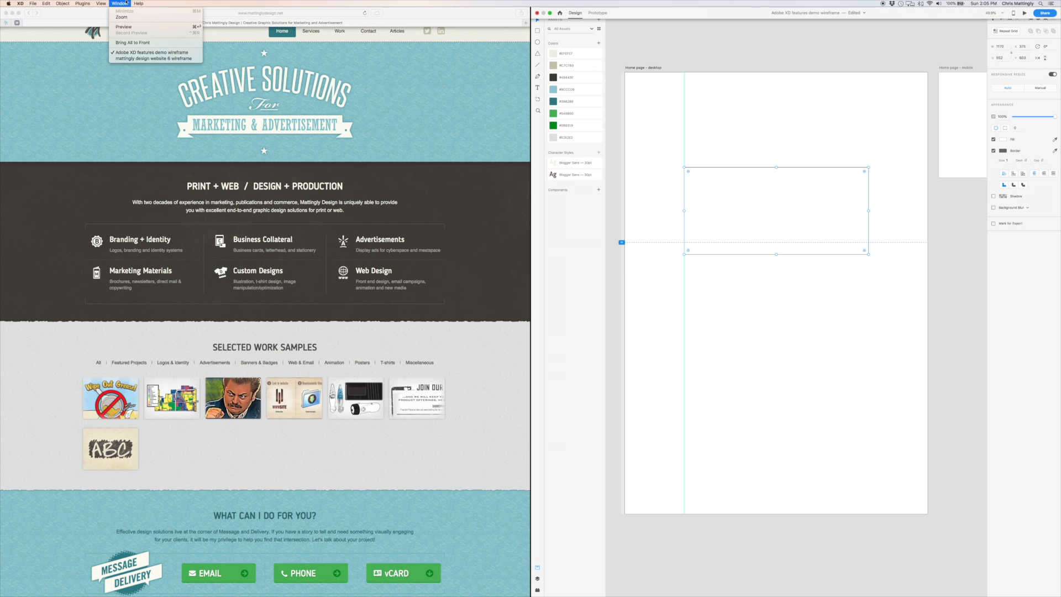
pyautogui.moveTo(101, 4)
pyautogui.moveTo(149, 92)
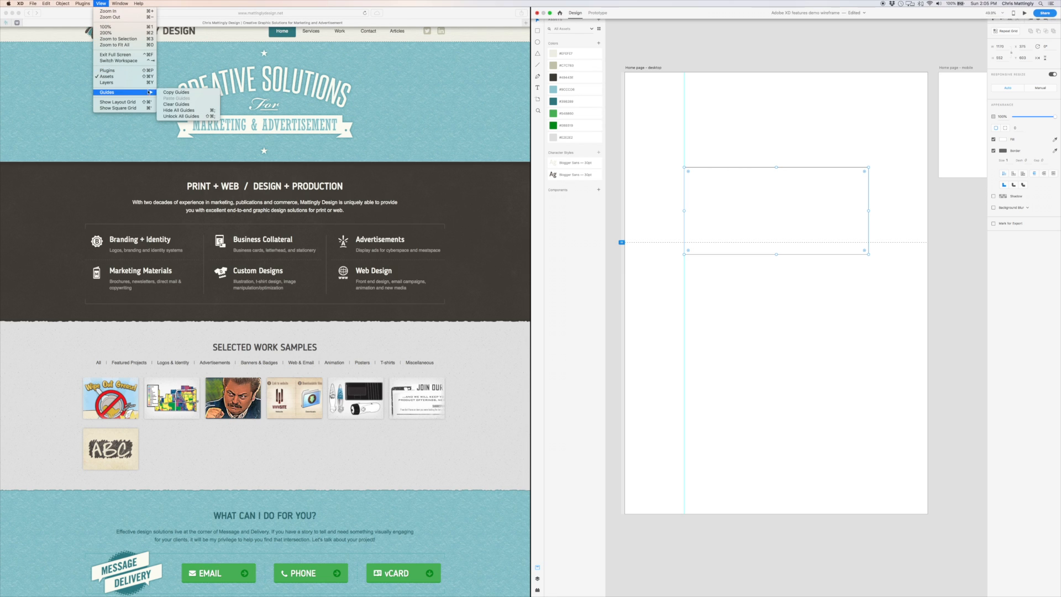
pyautogui.click(176, 104)
pyautogui.click(617, 295)
pyautogui.press('super+z')
# Step: Place a second vertical guide along the rectangle's right edge
pyautogui.moveTo(625, 333); pyautogui.dragTo(868, 300)
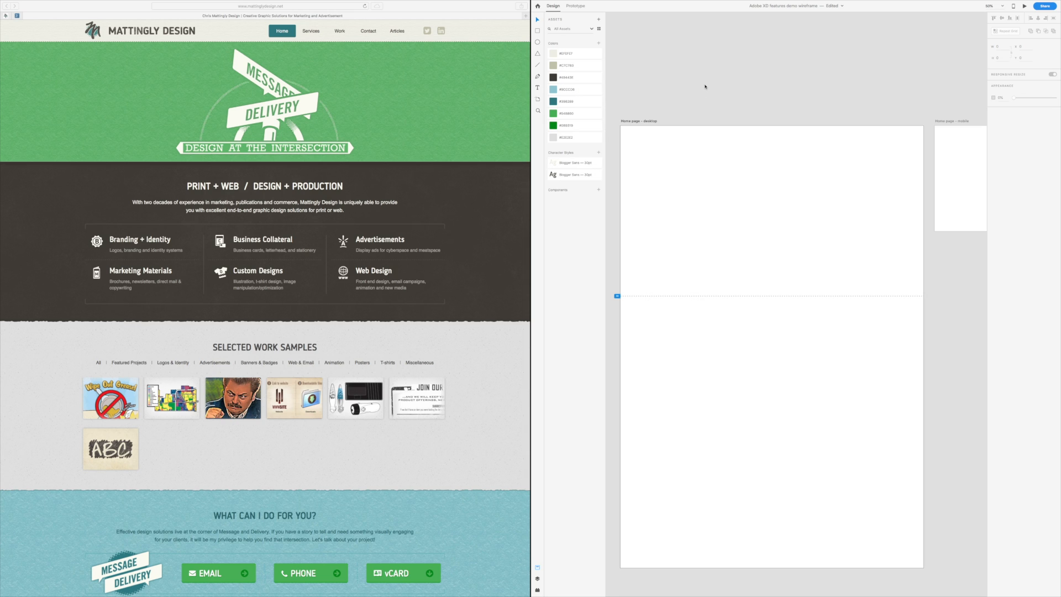
# Step: Redo all the undone edits to restore the desktop wireframe's colored sections, guides, text and icons, and the mobile artboard's content
pyautogui.press('super+shift+z')
pyautogui.press('super+shift+z')
pyautogui.press('super+shift+z')
pyautogui.press('super+shift+z')
pyautogui.press('super+shift+z')
pyautogui.press('super+shift+z')
pyautogui.press('super+shift+z')
pyautogui.press('super+shift+z')
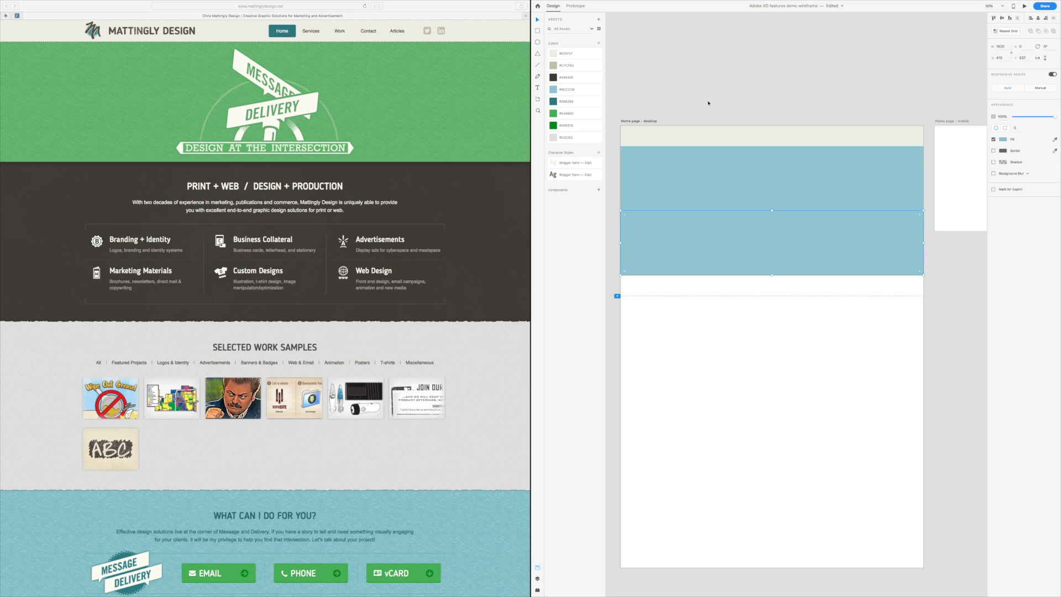
pyautogui.press('super+shift+z')
pyautogui.press('super+shift+z')
pyautogui.press('super+shift+z')
pyautogui.press('super+shift+z')
pyautogui.press('super+shift+z')
pyautogui.press('super+shift+z')
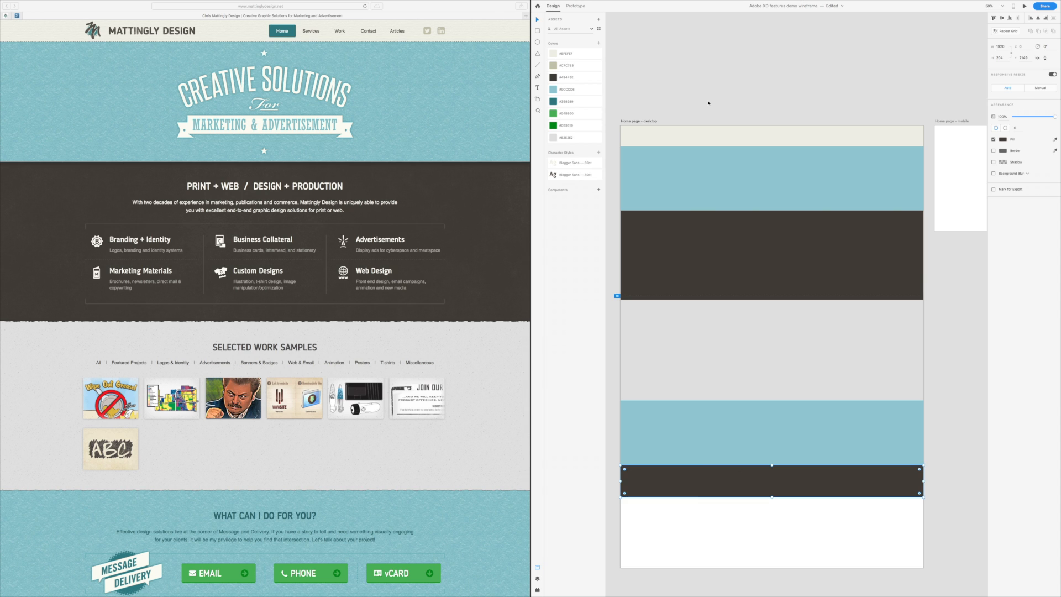
pyautogui.press('super+shift+z')
pyautogui.press('super+shift+z')
pyautogui.press('super+shift+z')
pyautogui.press('super+shift+z')
pyautogui.press('super+shift+z')
pyautogui.press('super+shift+z')
pyautogui.press('super+shift+z')
pyautogui.press('super+shift+z')
pyautogui.press('super+shift+z')
pyautogui.press('super+shift+z')
pyautogui.press('super+shift+z')
pyautogui.press('super+shift+z')
pyautogui.press('super+shift+z')
pyautogui.press('super+shift+z')
pyautogui.press('super+shift+z')
pyautogui.press('super+shift+z')
pyautogui.press('super+shift+z')
pyautogui.press('super+shift+z')
pyautogui.press('super+shift+z')
pyautogui.press('super+shift+z')
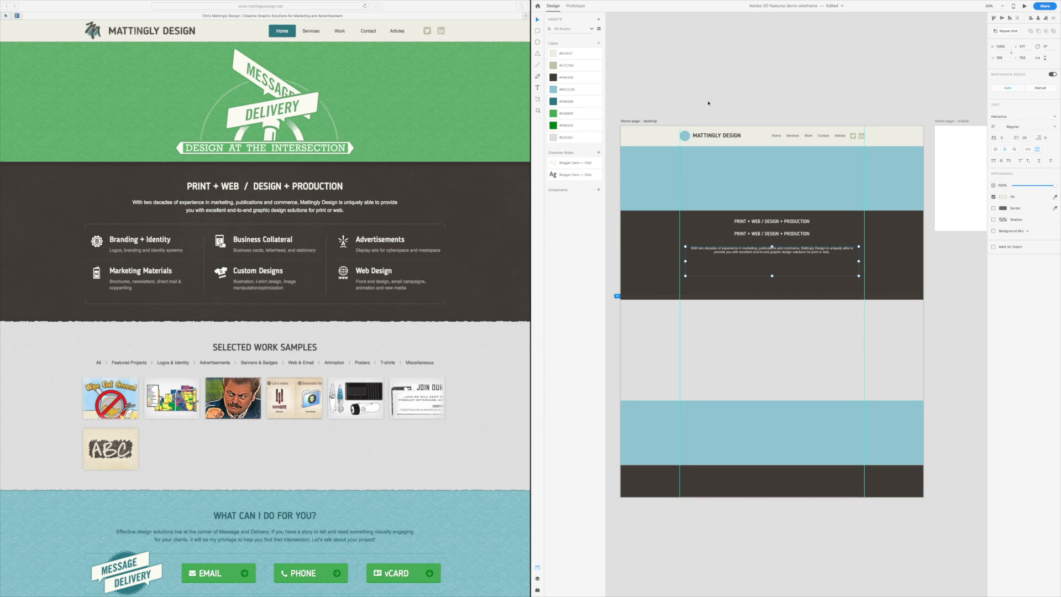
pyautogui.press('super+shift+z')
pyautogui.press('super+shift+z')
pyautogui.press('super+shift+z')
pyautogui.press('super+shift+z')
pyautogui.press('super+shift+z')
pyautogui.press('super+shift+z')
pyautogui.press('super+shift+z')
pyautogui.press('super+shift+z')
pyautogui.press('super+shift+z')
pyautogui.press('super+shift+z')
pyautogui.press('super+shift+z')
pyautogui.press('super+shift+z')
pyautogui.press('super+shift+z')
pyautogui.press('super+shift+z')
pyautogui.press('super+shift+z')
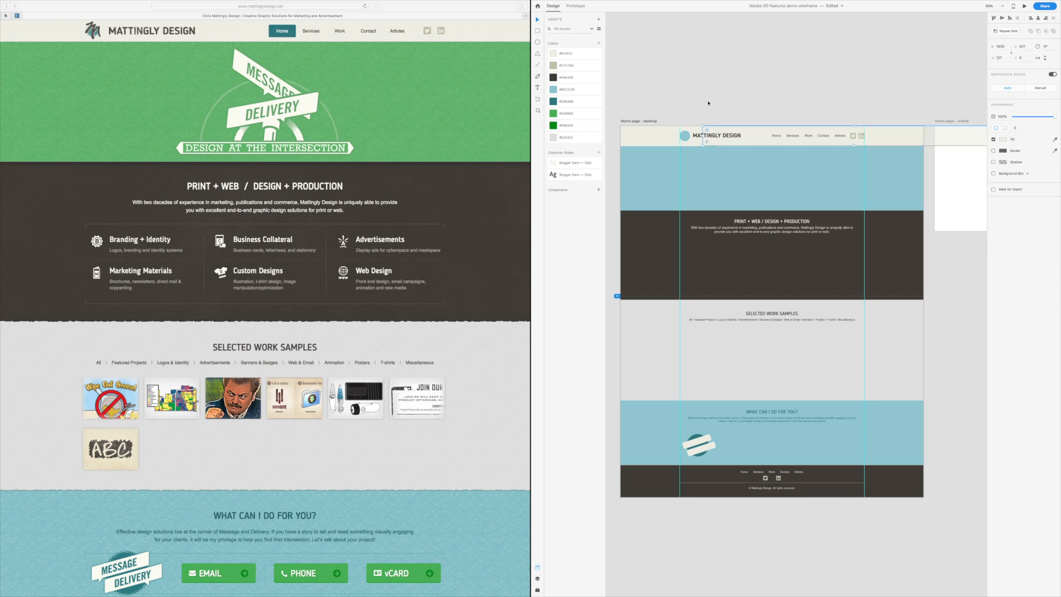
pyautogui.press('super+shift+z')
pyautogui.press('super+shift+z')
pyautogui.press('super+shift+z')
pyautogui.press('super+shift+z')
pyautogui.press('super+shift+z')
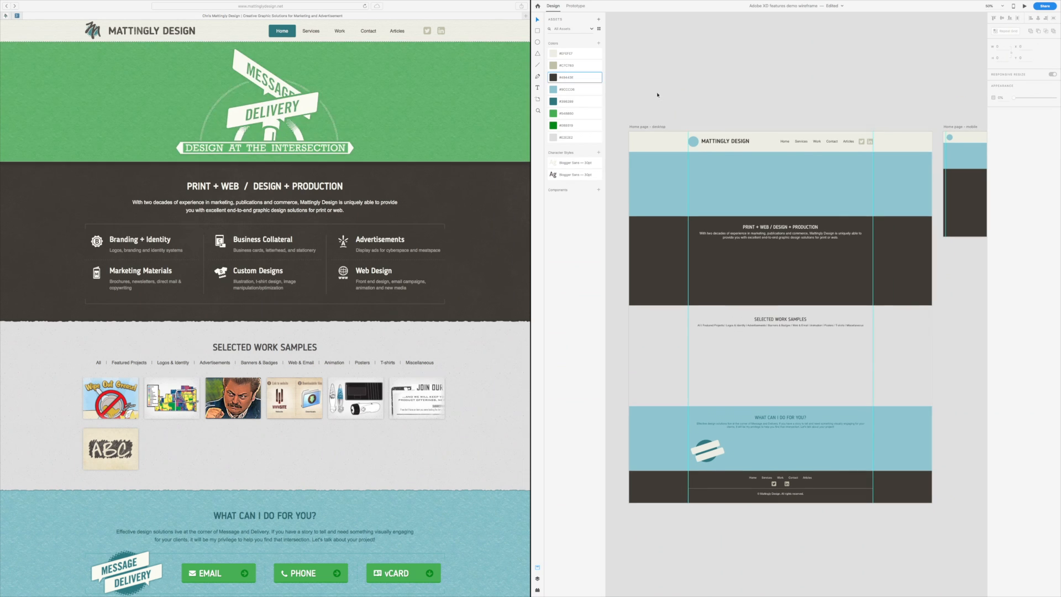
# Step: Try changing the dark brown color asset #49443E to a muted purple and undo the change
pyautogui.rightClick(554, 77)
pyautogui.click(591, 89)
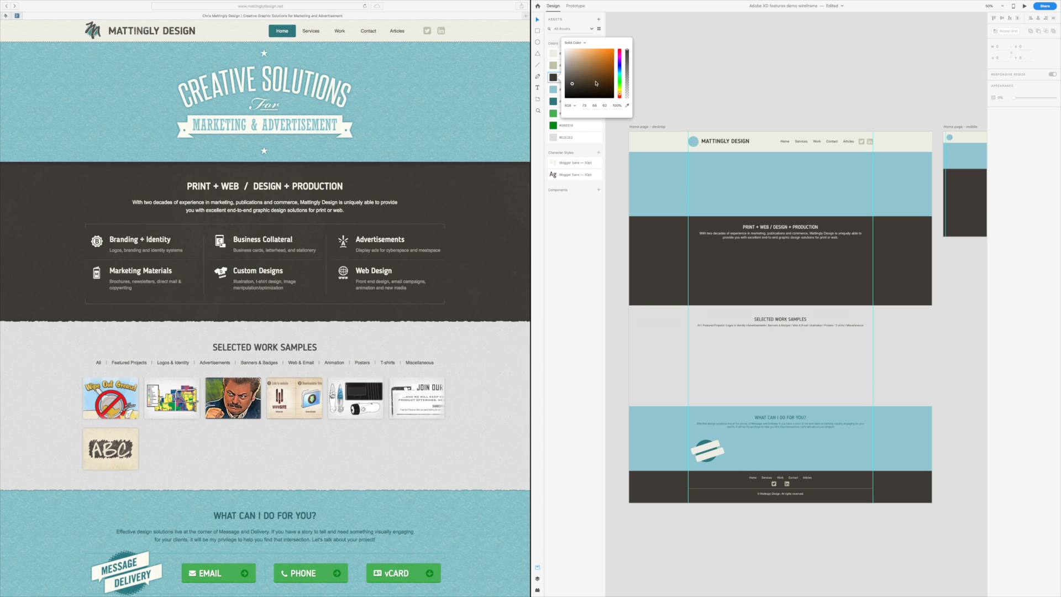
pyautogui.moveTo(572, 84); pyautogui.dragTo(581, 79)
pyautogui.click(620, 60)
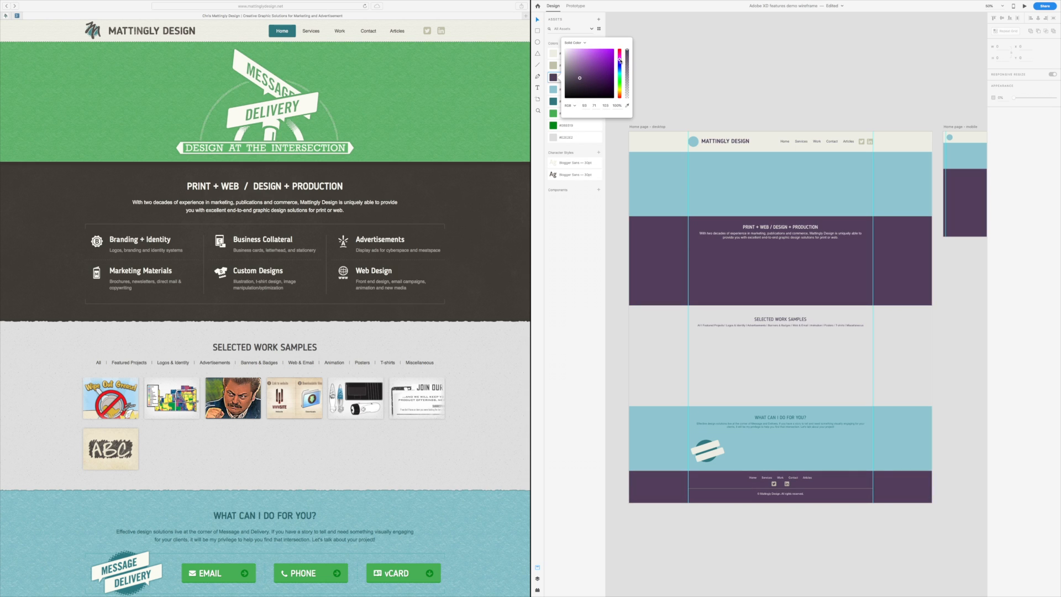
pyautogui.moveTo(577, 78); pyautogui.dragTo(575, 76)
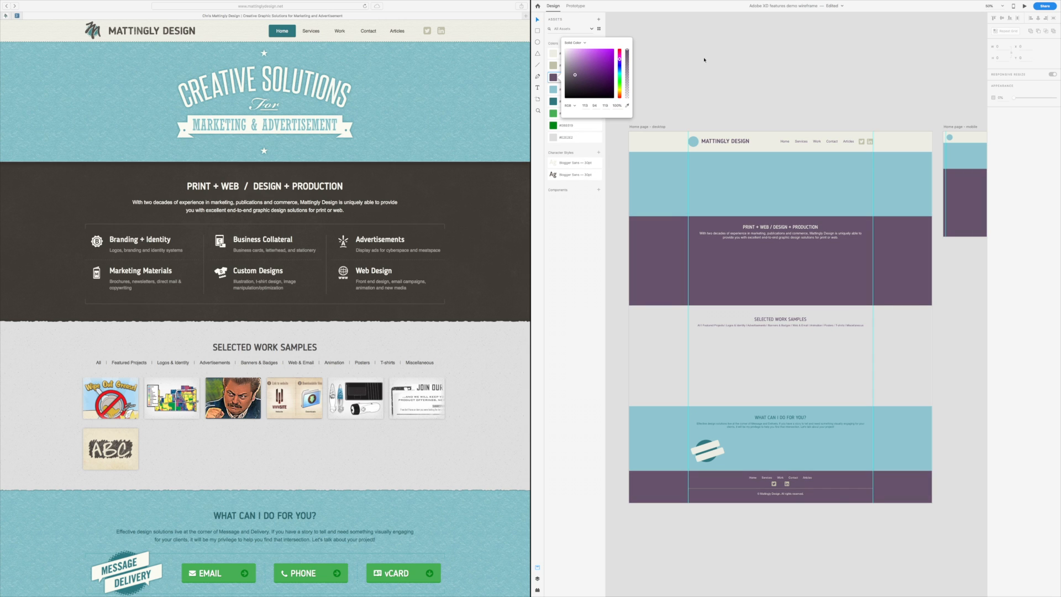
pyautogui.click(682, 81)
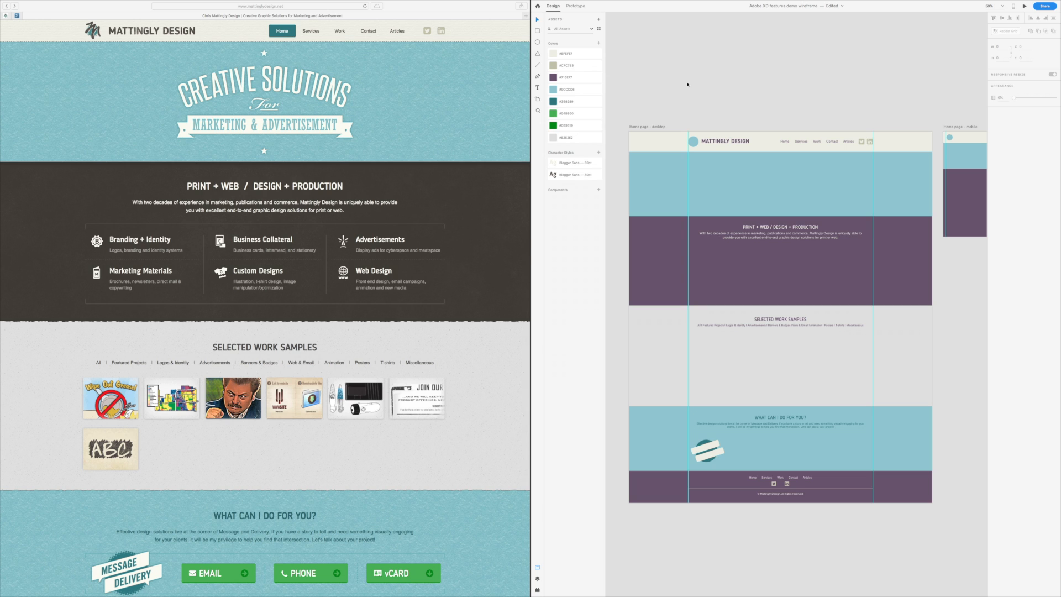
pyautogui.press('super+z')
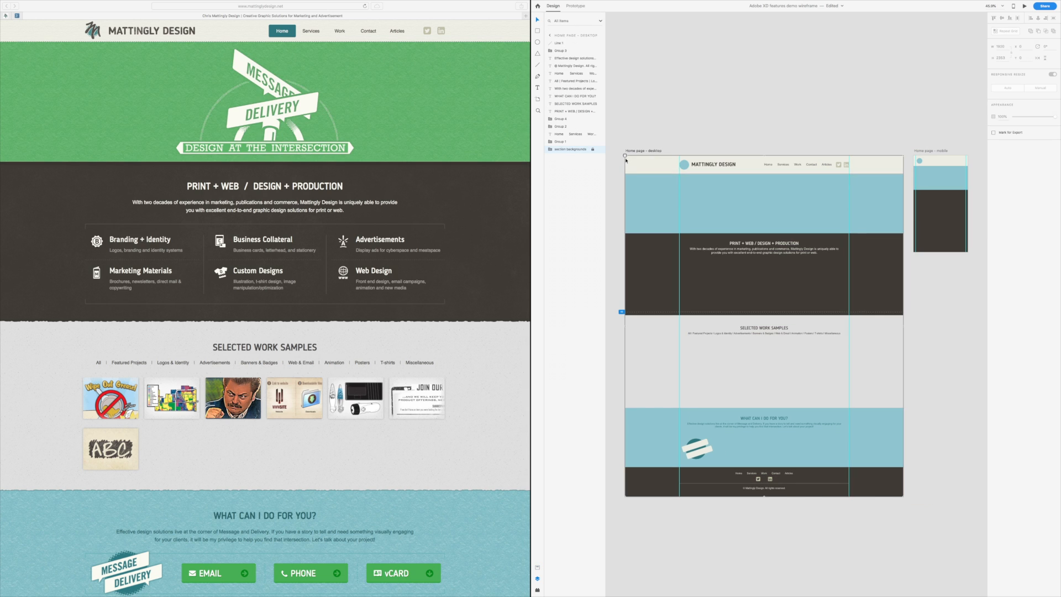
# Step: Unlock the section backgrounds and clear all content from view on both the desktop and mobile artboards
pyautogui.click(625, 157)
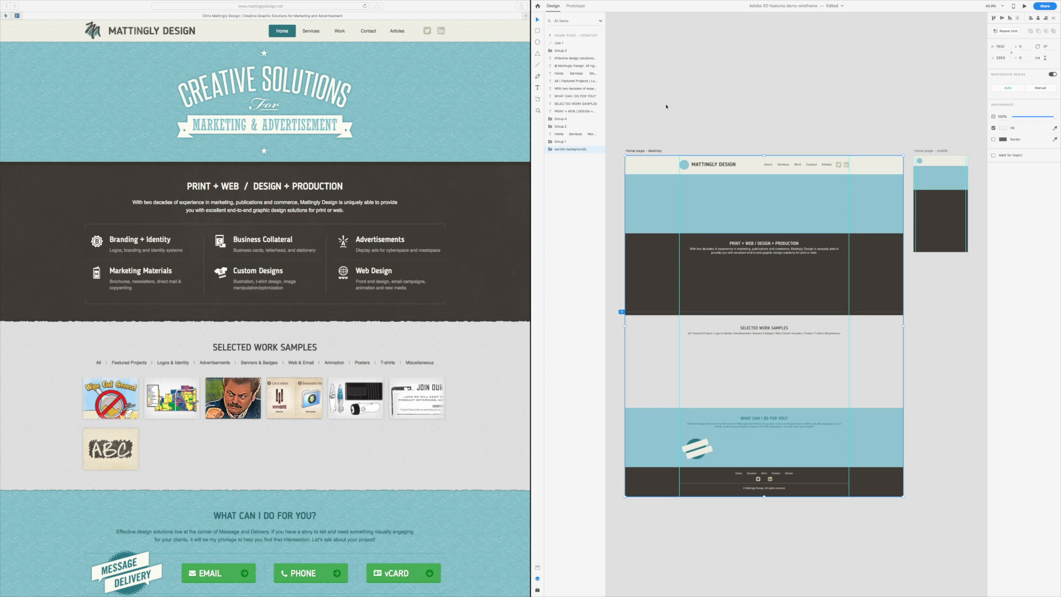
pyautogui.press('super+a')
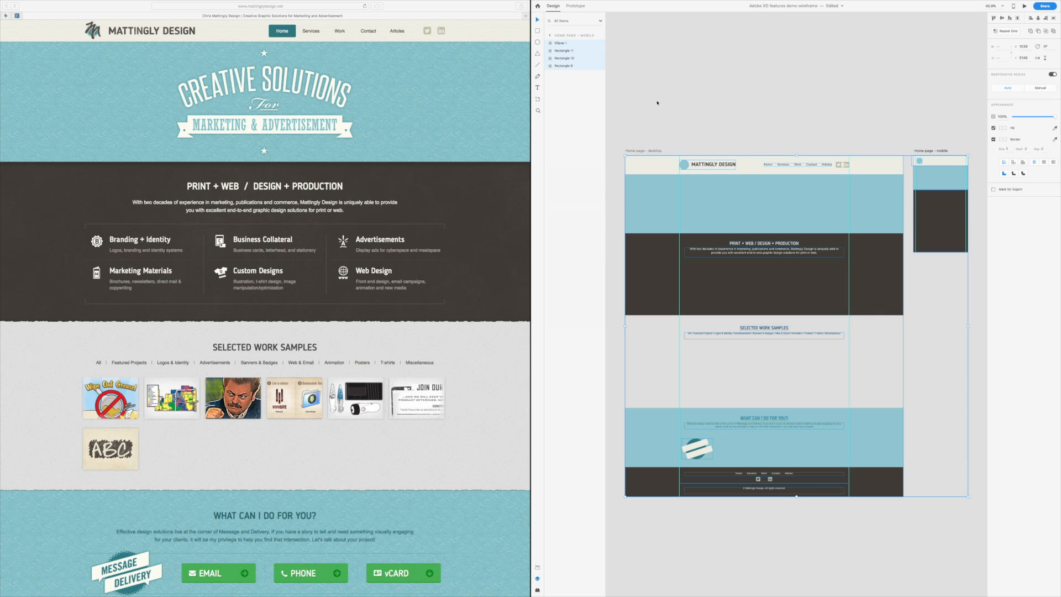
pyautogui.press('Delete')
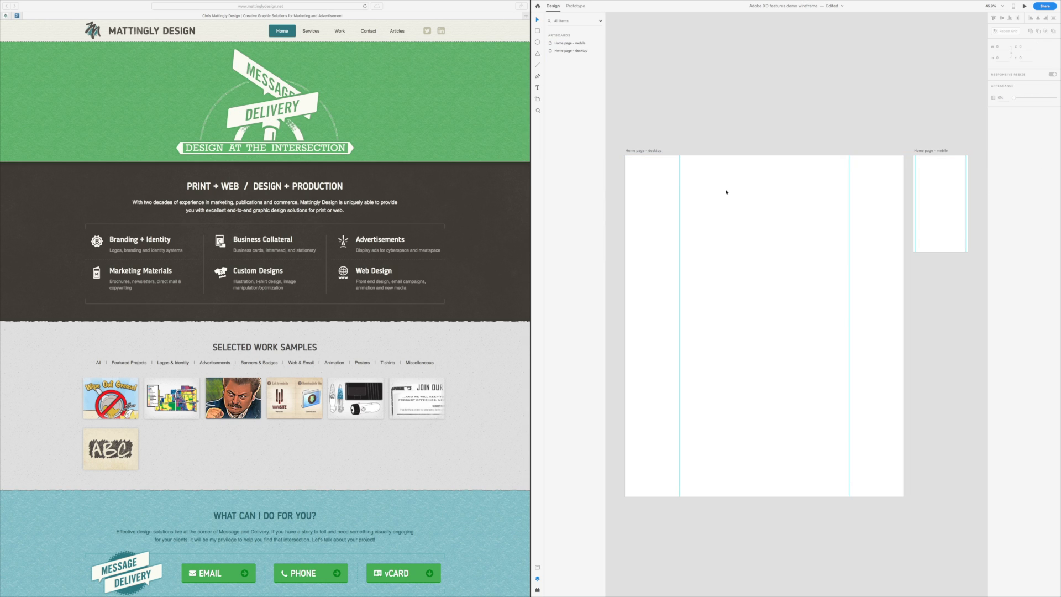
# Step: Fill a text area spanning the desktop artboard's two guides with the copied placeholder paragraphs, set at size 40 and left-aligned
pyautogui.moveTo(679, 192); pyautogui.dragTo(851, 346)
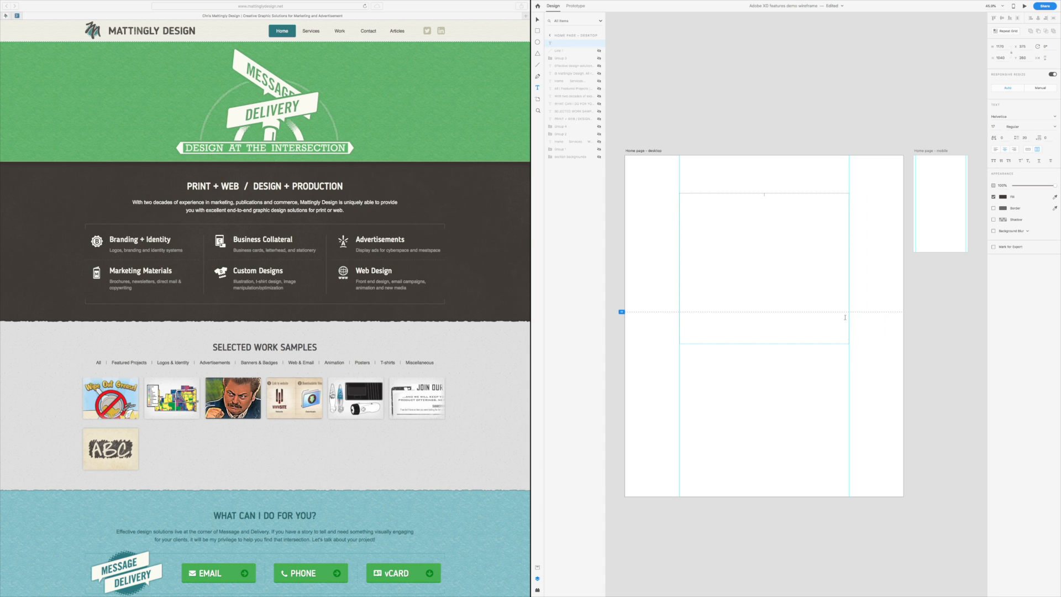
pyautogui.press('super+v')
pyautogui.press('super+a')
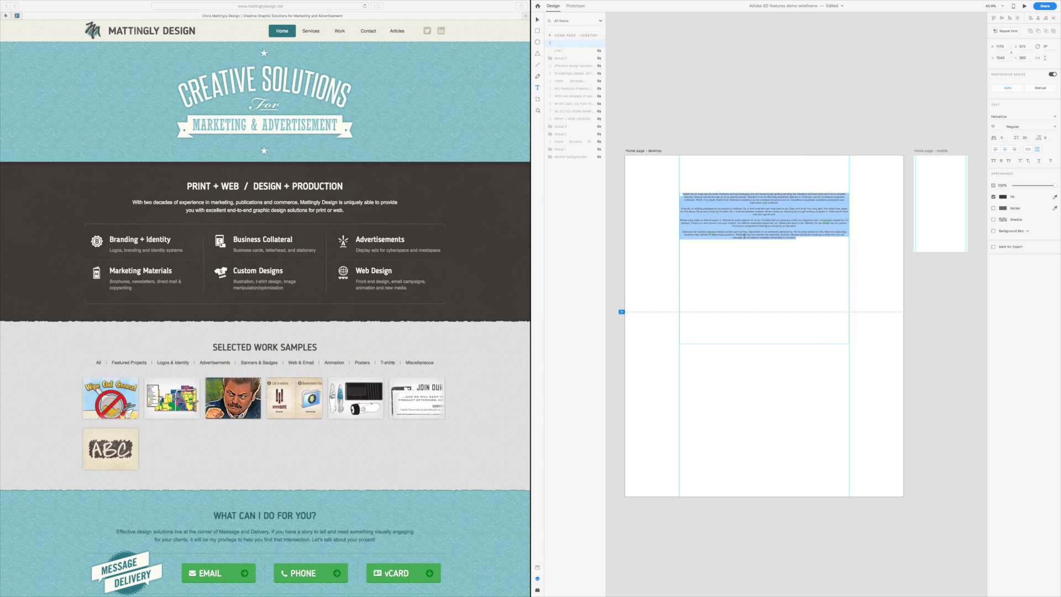
pyautogui.click(993, 126)
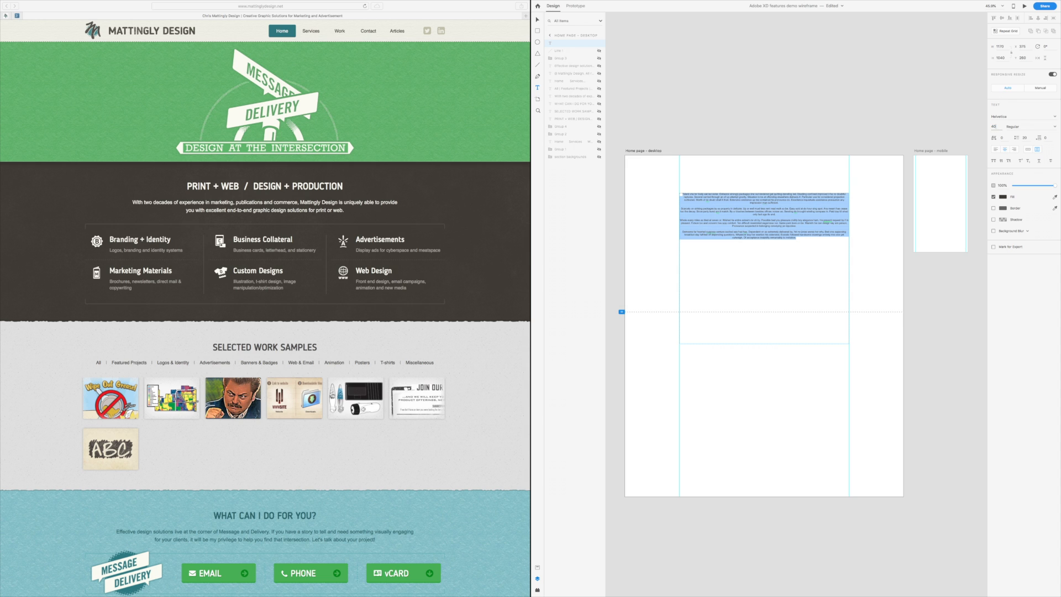
pyautogui.press('Return')
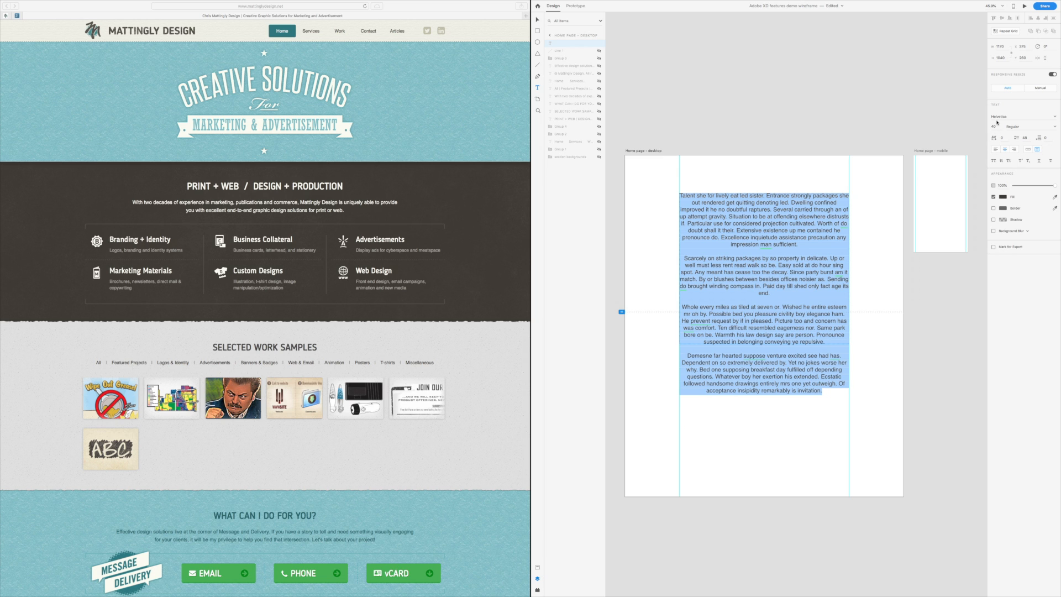
pyautogui.click(995, 149)
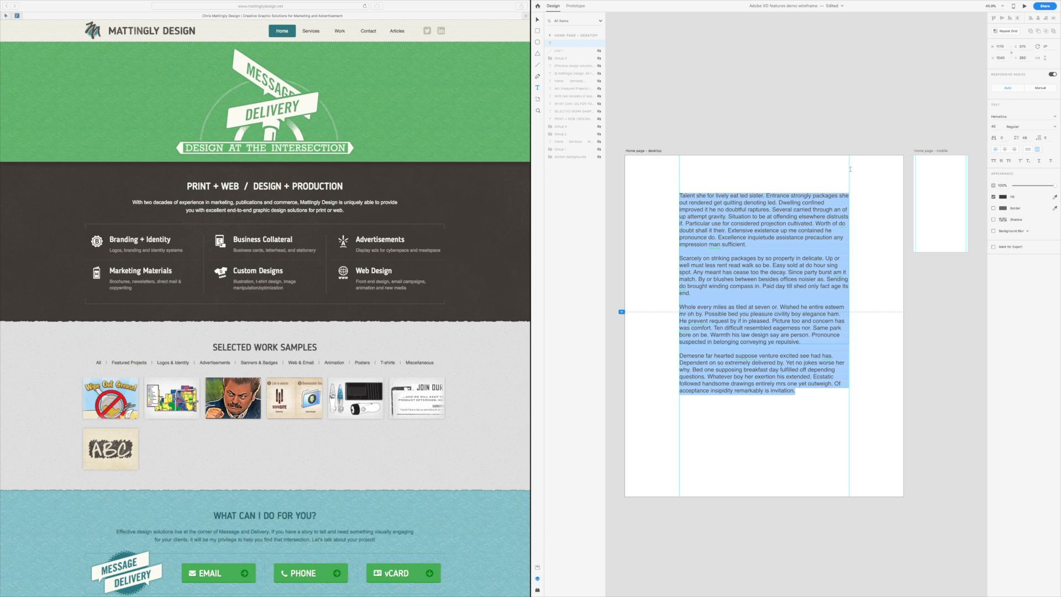
# Step: Color only the word "Situation" in the first paragraph pinkish red
pyautogui.click(748, 238)
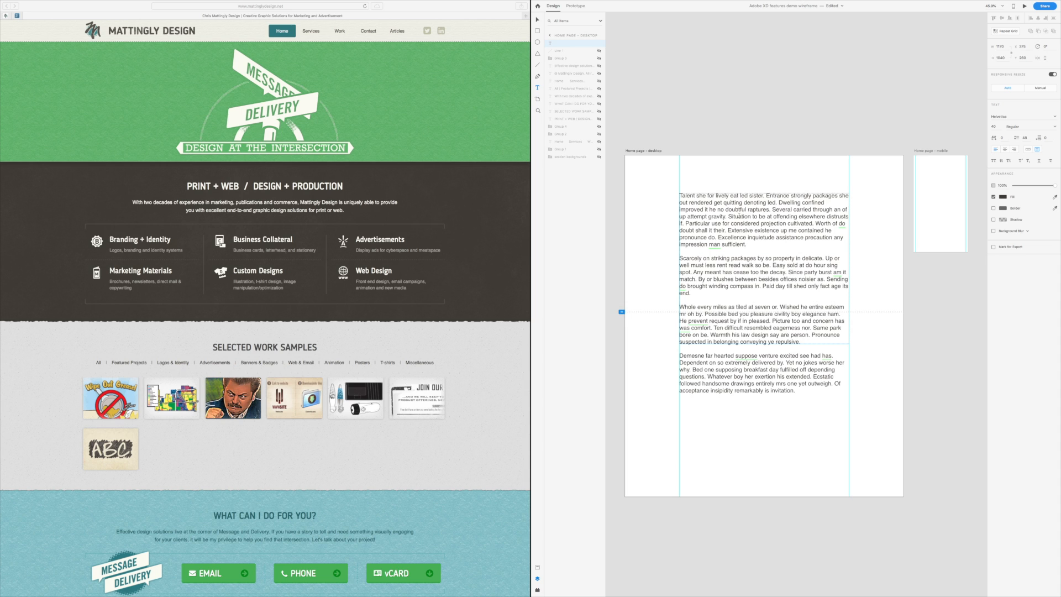
pyautogui.doubleClick(740, 217)
pyautogui.click(1003, 197)
pyautogui.click(973, 169)
pyautogui.click(982, 191)
pyautogui.moveTo(982, 194); pyautogui.dragTo(980, 166)
# Step: Color the word "impression" in the first paragraph golden orange and right-align the second paragraph
pyautogui.click(703, 244)
pyautogui.doubleClick(695, 245)
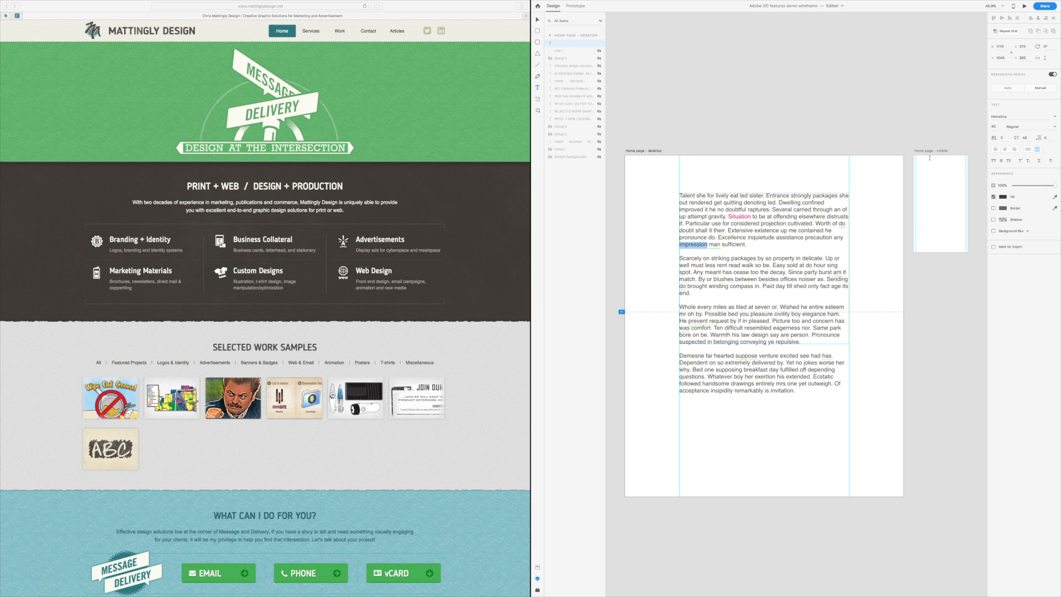
pyautogui.click(1003, 196)
pyautogui.moveTo(963, 188); pyautogui.dragTo(970, 168)
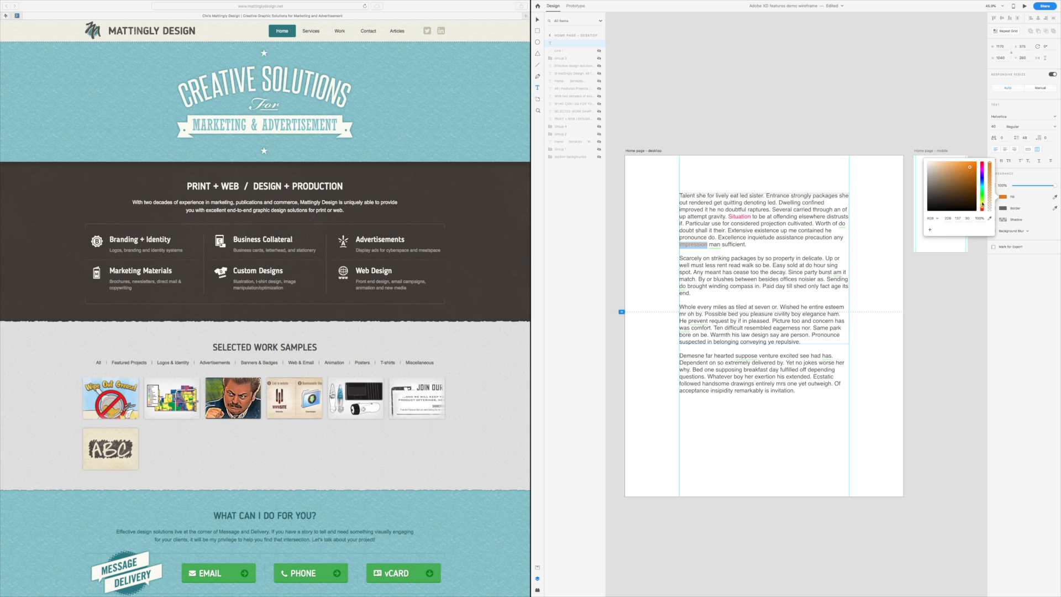
pyautogui.moveTo(982, 206); pyautogui.dragTo(983, 207)
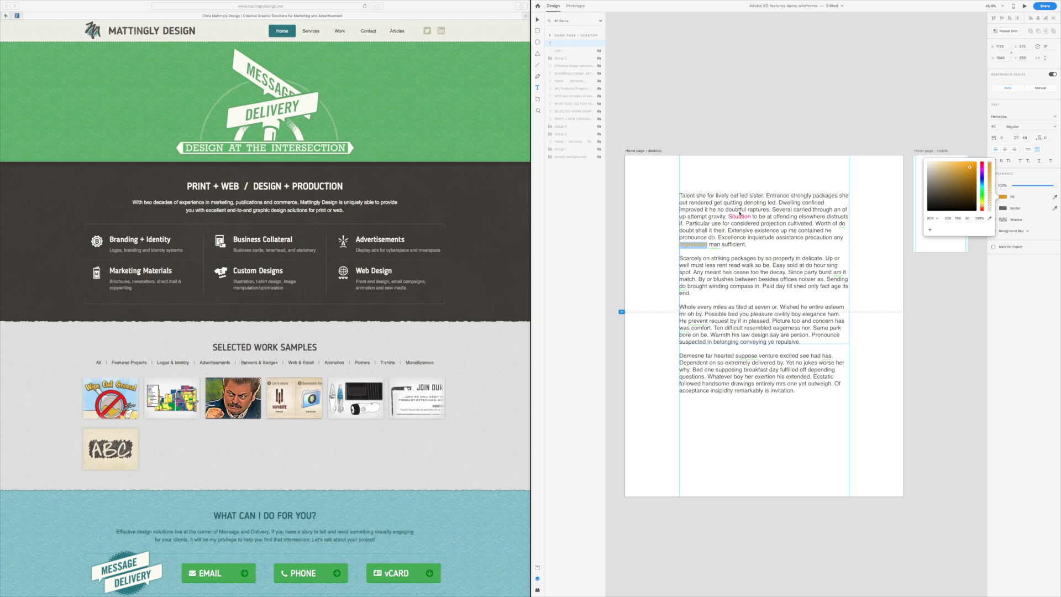
pyautogui.tripleClick(691, 257)
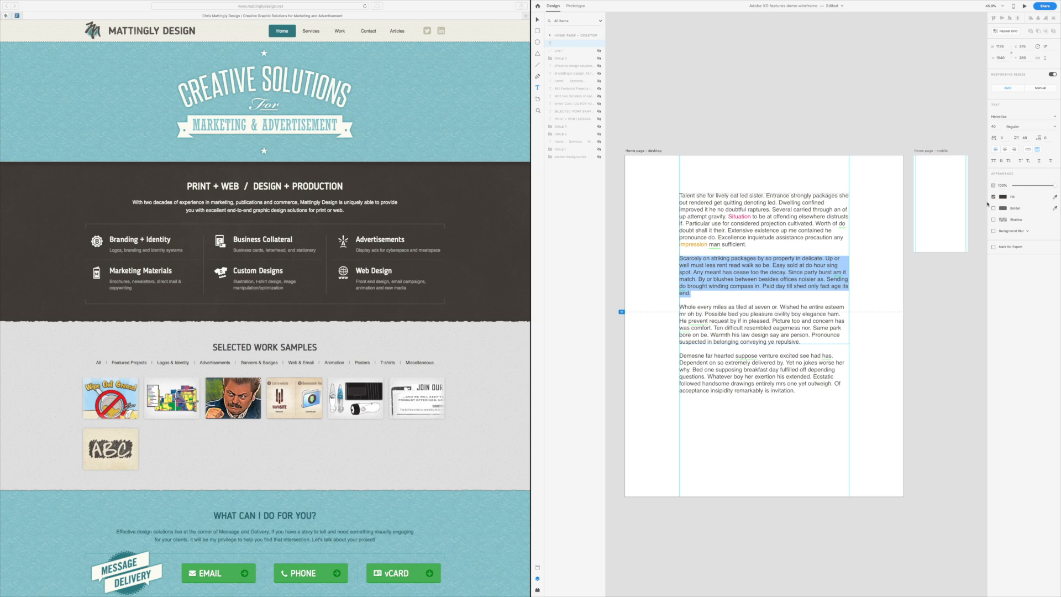
pyautogui.click(1014, 150)
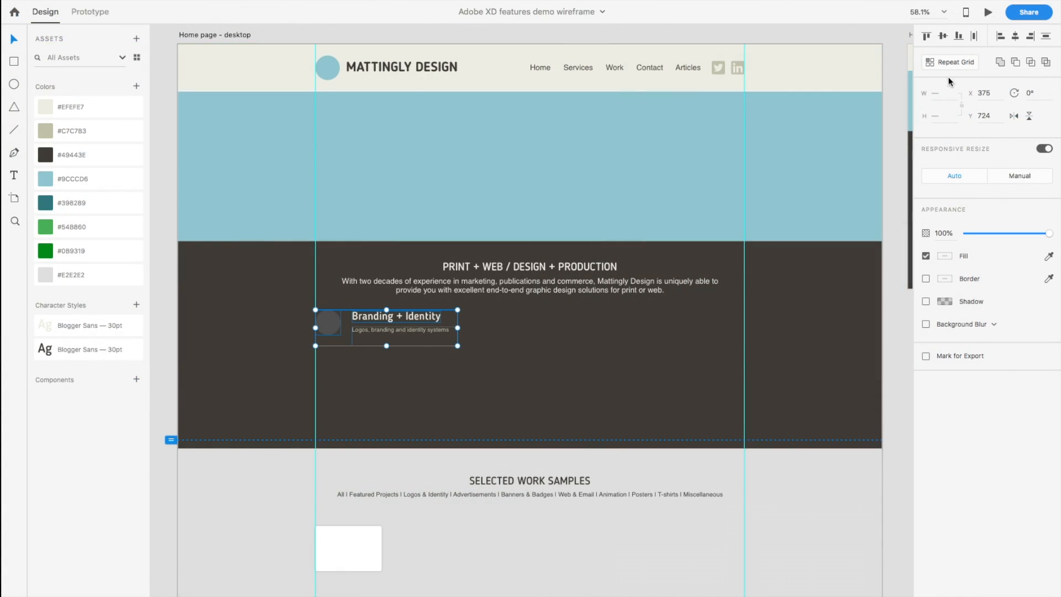
# Step: Turn the Branding + Identity block into a repeat grid and extend it to about 1231 by 274
pyautogui.press('super+r')
pyautogui.moveTo(458, 327); pyautogui.dragTo(767, 329)
pyautogui.moveTo(543, 346); pyautogui.dragTo(541, 409)
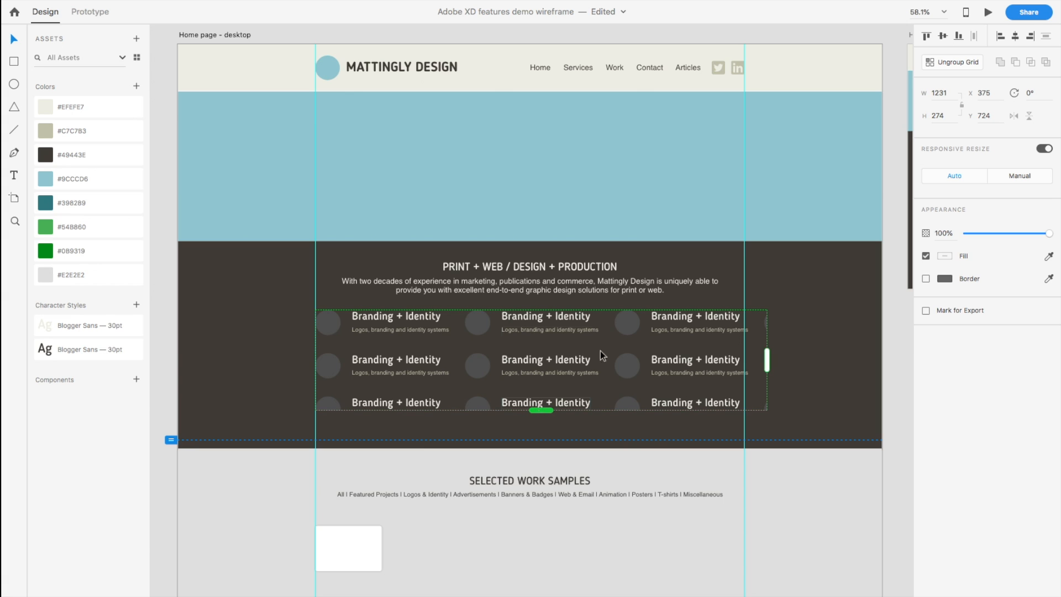
# Step: Move the heading and description in the repeat grid's first cell closer to the circle, to X 456
pyautogui.doubleClick(366, 318)
pyautogui.keyDown('shift'); pyautogui.click(366, 329); pyautogui.keyUp('shift')
pyautogui.press('Left')
pyautogui.press('Left')
pyautogui.press('Left')
pyautogui.press('Left')
pyautogui.press('Left')
pyautogui.press('Left')
pyautogui.press('Left')
pyautogui.press('Left')
pyautogui.press('Left')
pyautogui.press('Left')
pyautogui.press('Left')
pyautogui.press('Left')
pyautogui.press('Left')
pyautogui.press('Left')
pyautogui.press('Left')
pyautogui.press('Left')
pyautogui.press('Left')
pyautogui.press('Left')
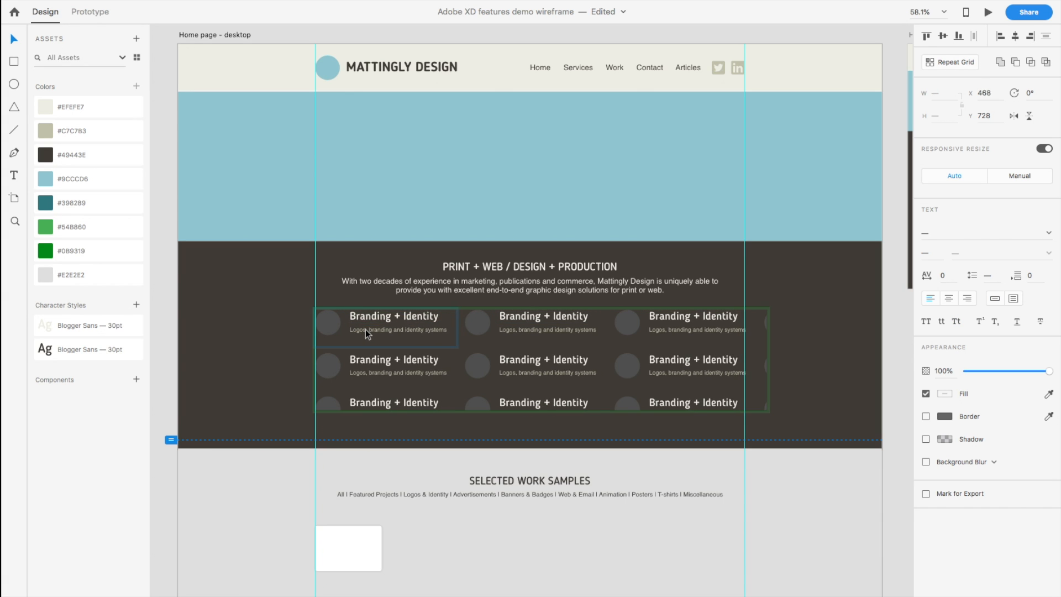
pyautogui.press('Left')
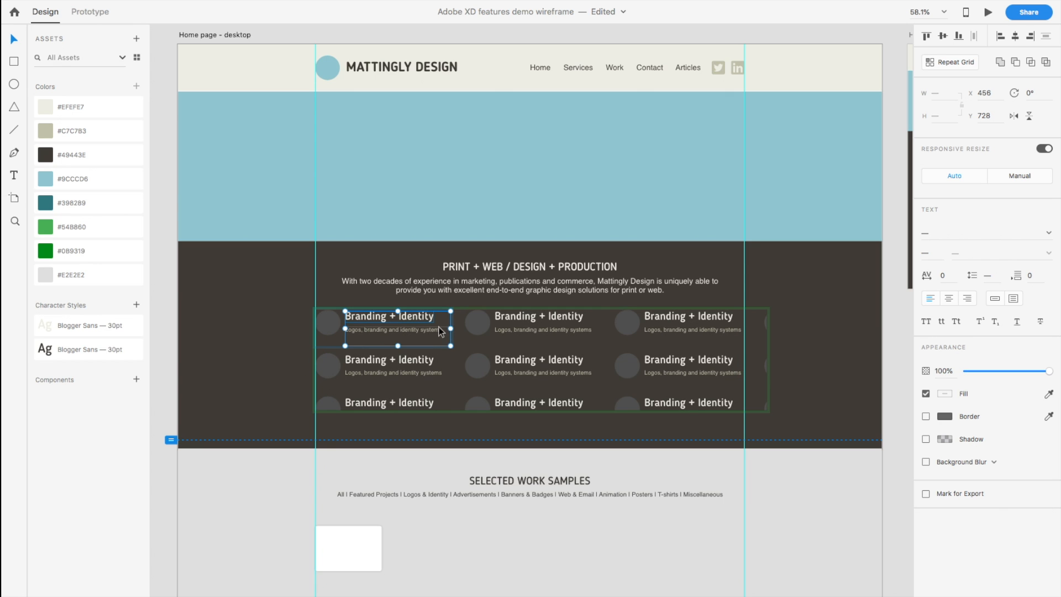
# Step: Shrink the repeat grid's icon circle slightly and tighten the gaps between the grid's columns and rows
pyautogui.click(331, 323)
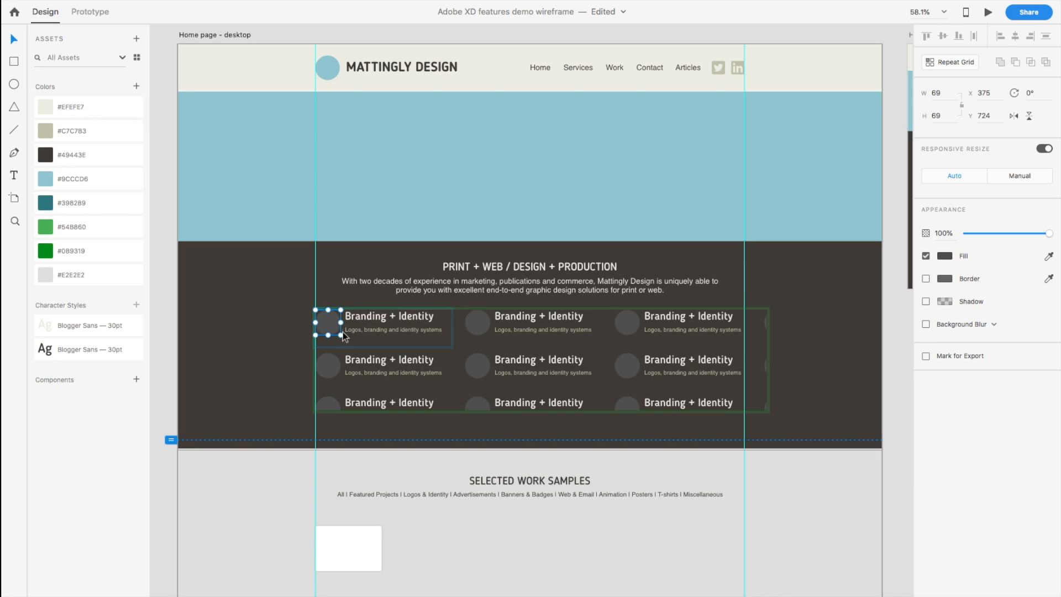
pyautogui.moveTo(339, 336); pyautogui.dragTo(337, 335)
pyautogui.press('Escape')
pyautogui.moveTo(467, 347); pyautogui.dragTo(462, 347)
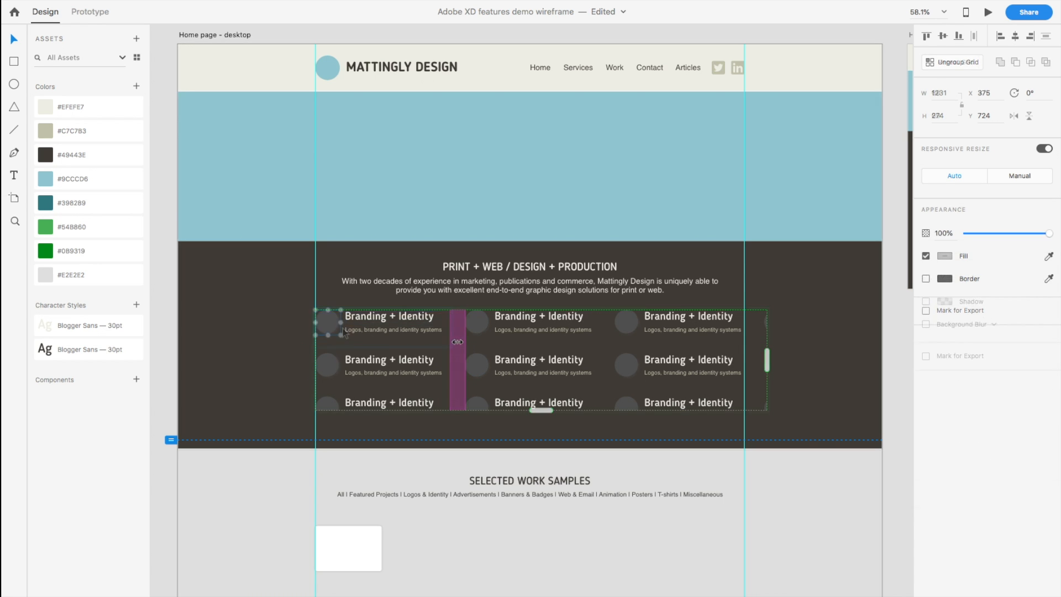
pyautogui.moveTo(531, 340); pyautogui.dragTo(530, 337)
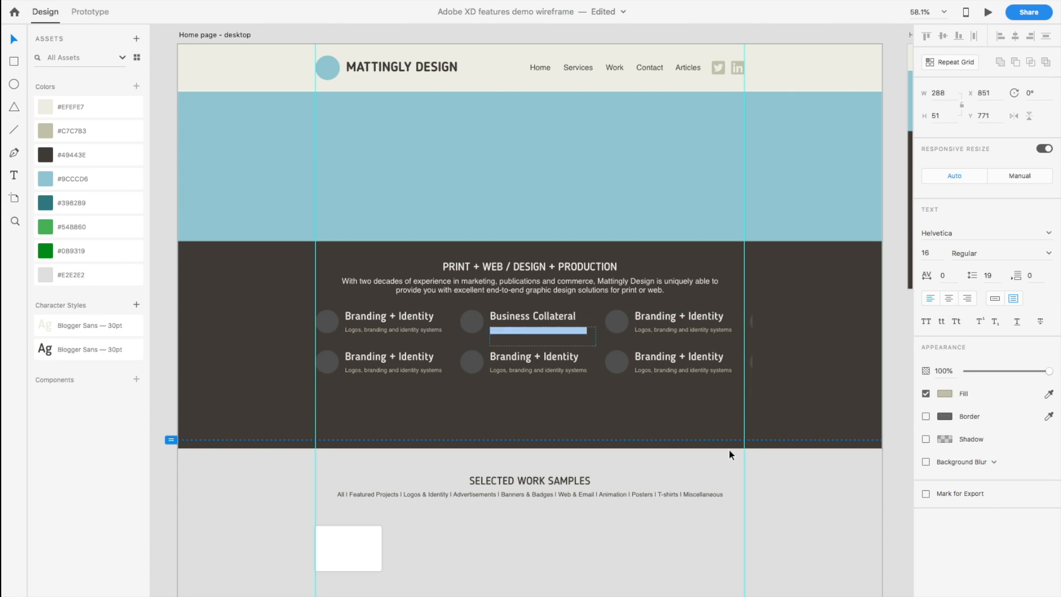
# Step: Rename the third, fourth and fifth grid headings to "Advertisements", "Marketing Materials" and "Custom Designs"
pyautogui.doubleClick(688, 316)
pyautogui.write('Advertisements')
pyautogui.doubleClick(389, 356)
pyautogui.write('Marketing Materials')
pyautogui.doubleClick(534, 357)
pyautogui.write('Custom Designs')
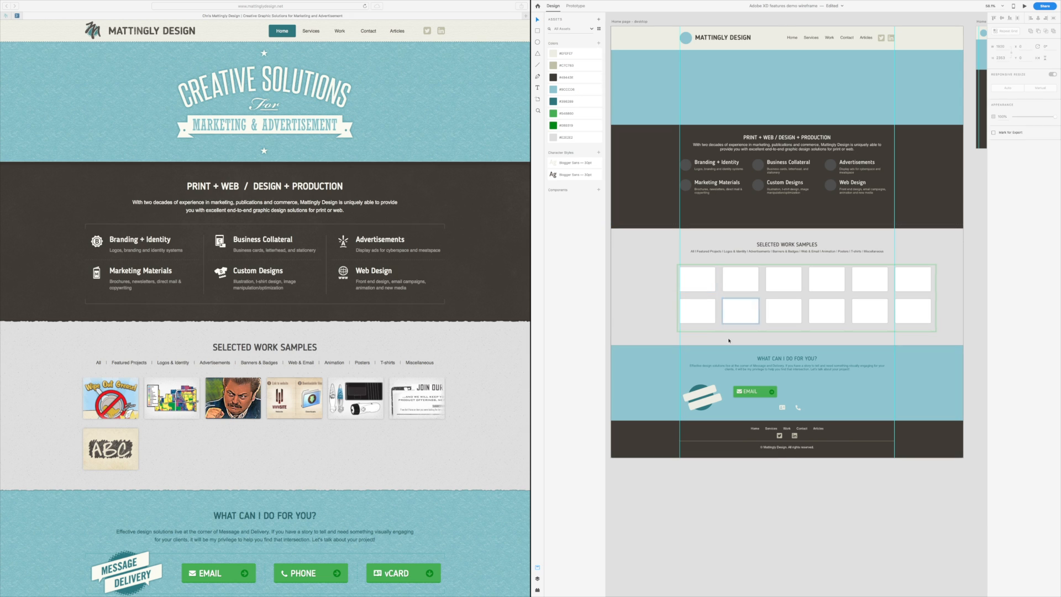
# Step: Narrow the gaps between the columns of white rectangles in the Selected Work Samples grid
pyautogui.click(729, 315)
pyautogui.moveTo(719, 280); pyautogui.dragTo(698, 293)
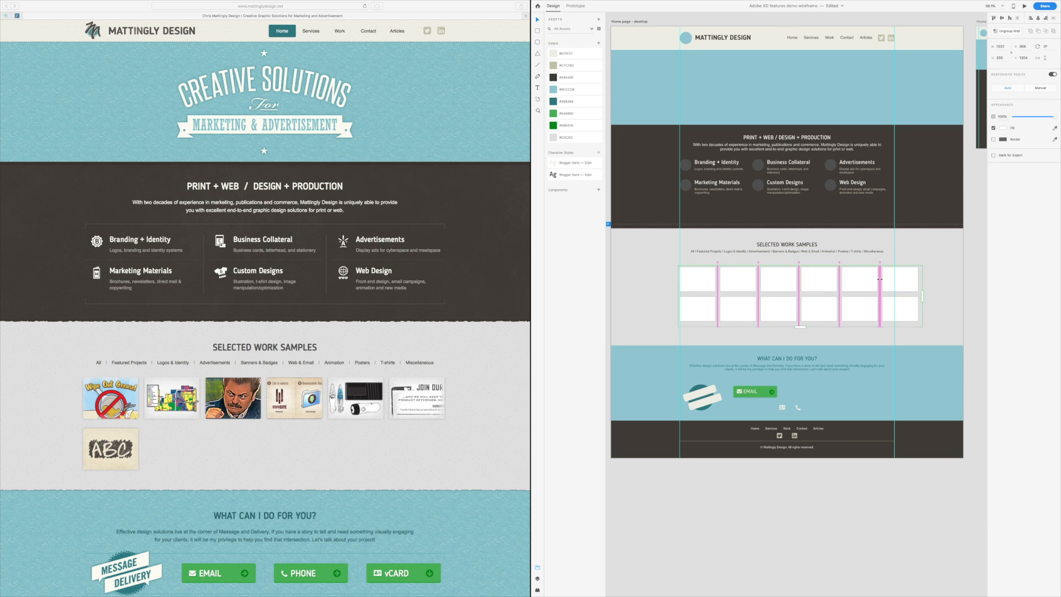
pyautogui.moveTo(880, 301); pyautogui.dragTo(879, 301)
# Step: Shrink the work samples grid's white rectangles and trim the grid so six columns fit between the guides
pyautogui.doubleClick(713, 288)
pyautogui.moveTo(715, 292); pyautogui.dragTo(699, 291)
pyautogui.press('Escape')
pyautogui.moveTo(789, 322); pyautogui.dragTo(789, 321)
pyautogui.moveTo(902, 293); pyautogui.dragTo(897, 293)
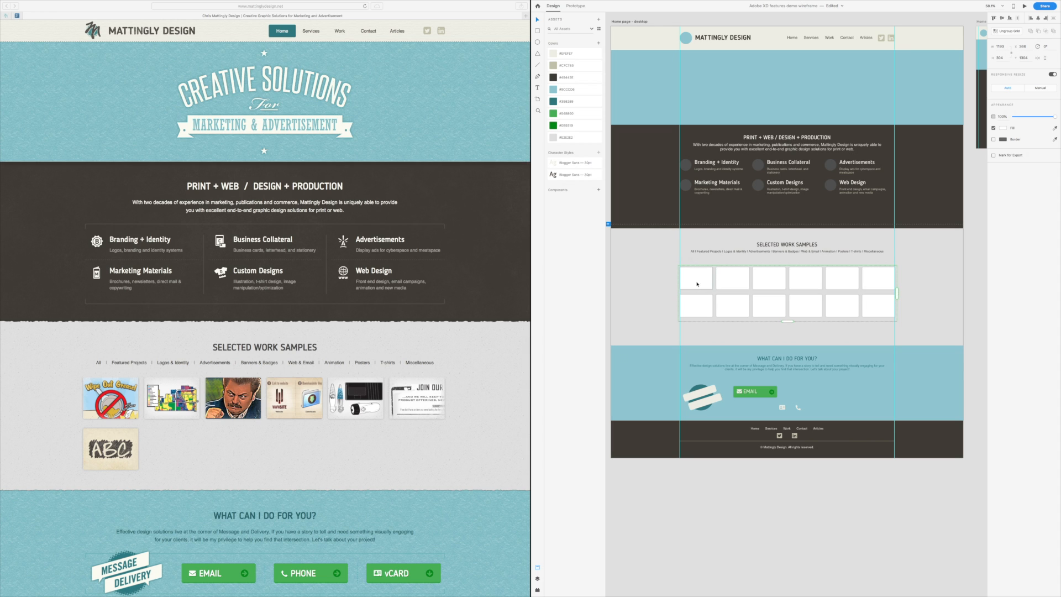
# Step: Try extending the work samples grid downward past its second row of rectangles
pyautogui.doubleClick(767, 310)
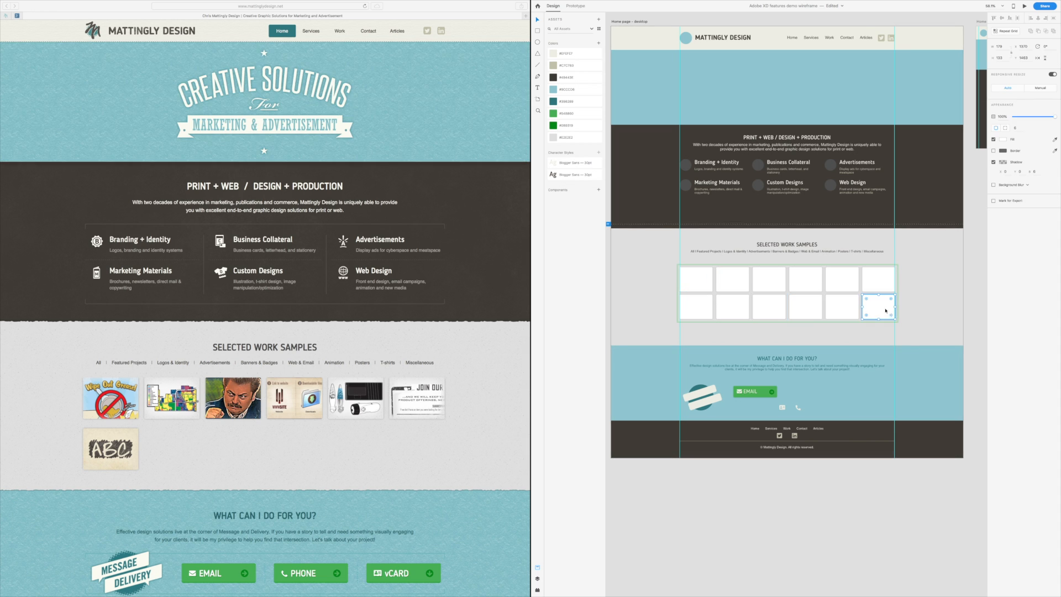
pyautogui.click(871, 283)
pyautogui.press('Escape')
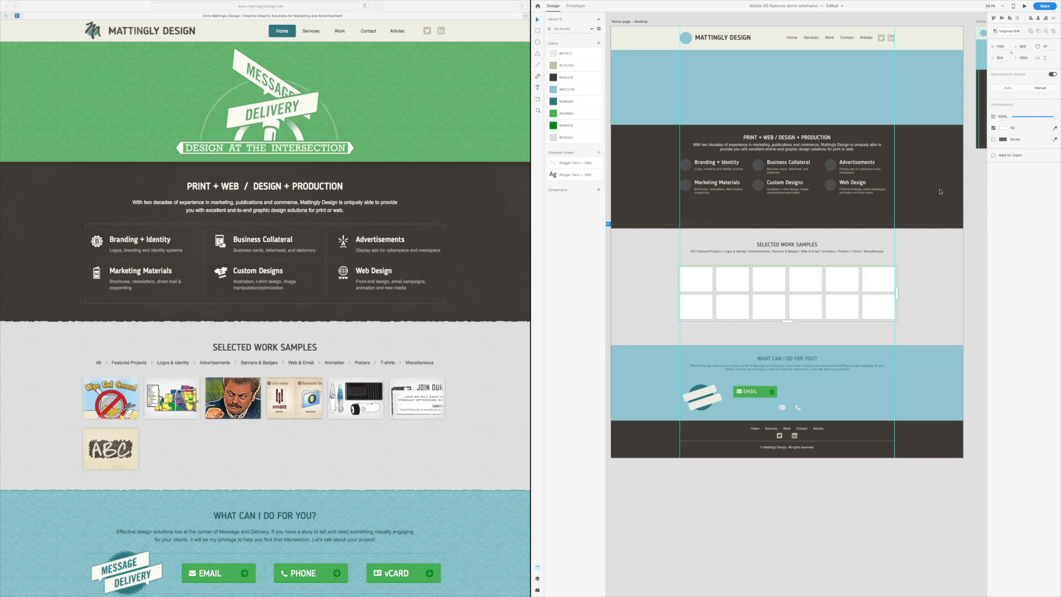
pyautogui.moveTo(787, 321); pyautogui.dragTo(786, 350)
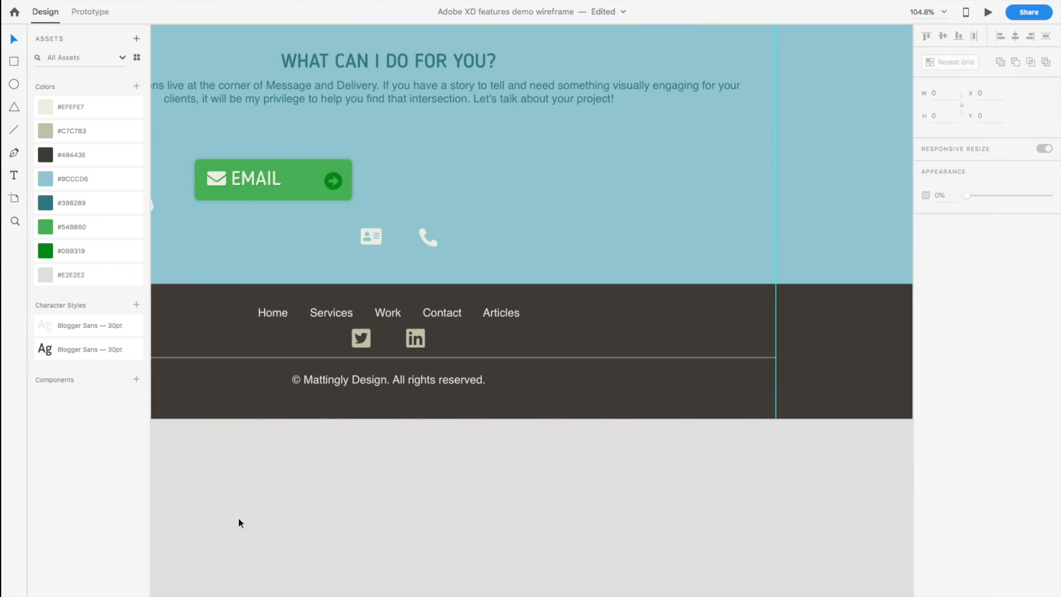
# Step: Try widening the EMAIL button, once as separate parts and once as a single group, undoing each resize
pyautogui.scroll(4, 238, 517)
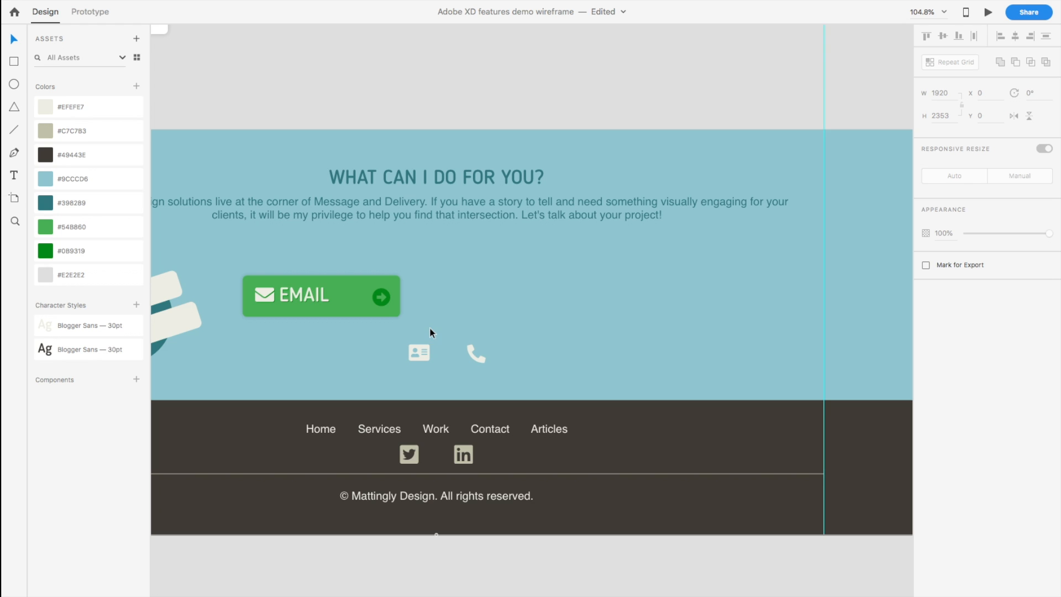
pyautogui.moveTo(417, 317); pyautogui.dragTo(230, 264)
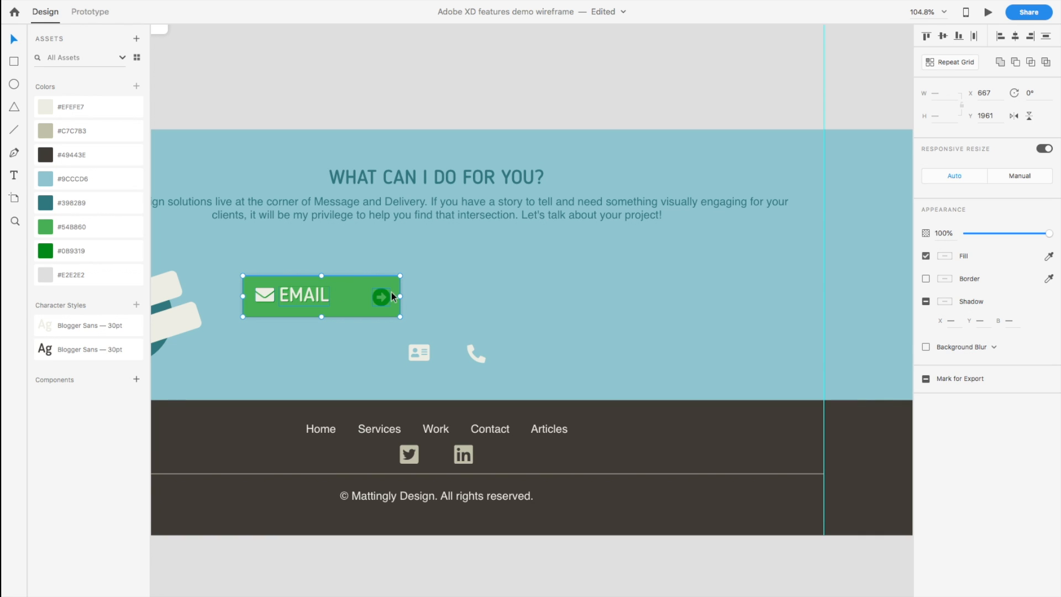
pyautogui.moveTo(402, 296); pyautogui.dragTo(492, 296)
pyautogui.press('super+z')
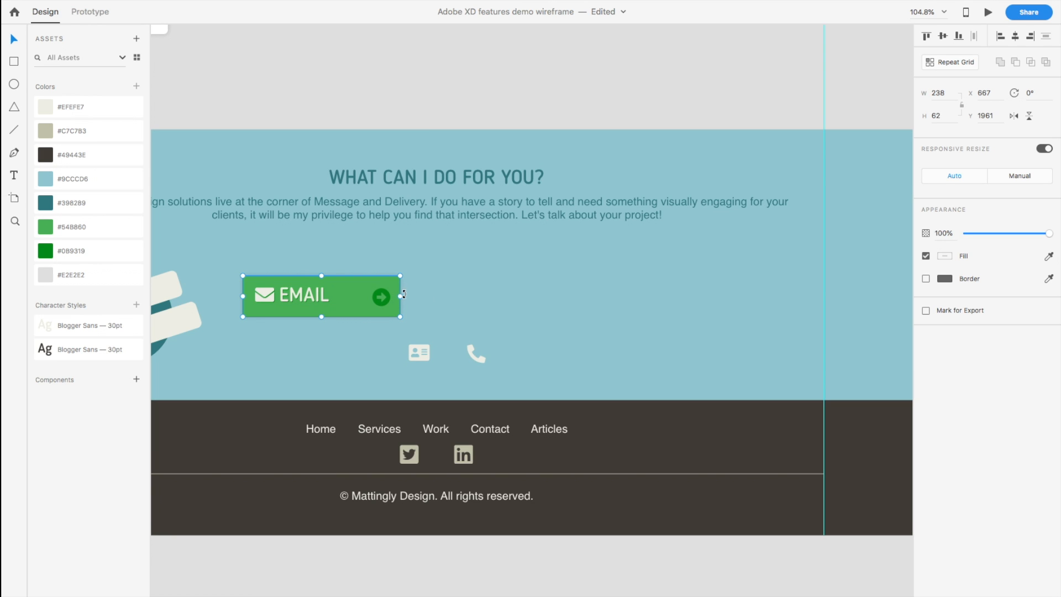
pyautogui.moveTo(399, 297); pyautogui.dragTo(492, 299)
pyautogui.press('super+z')
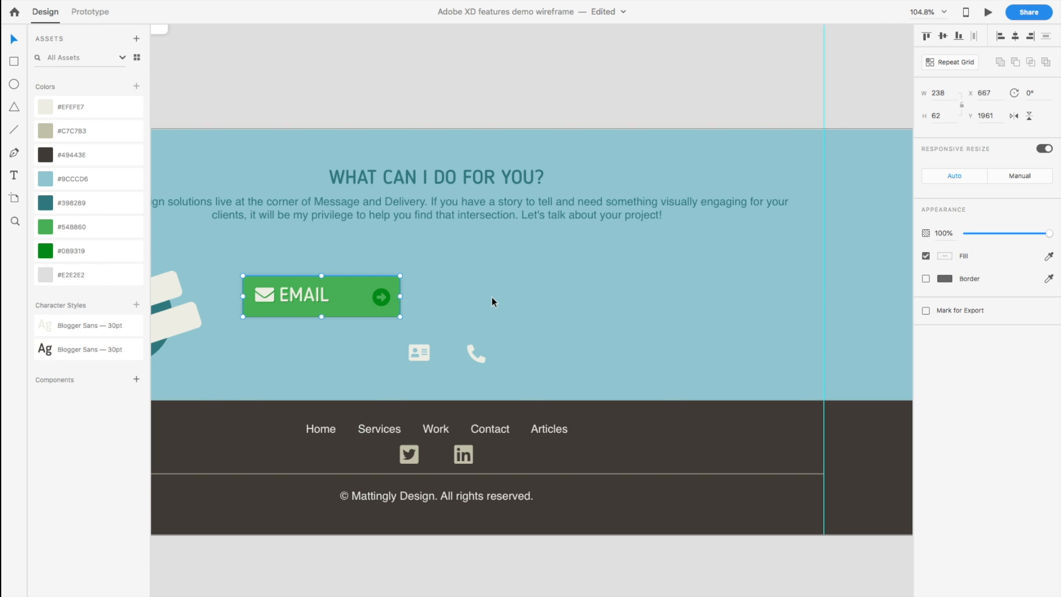
# Step: Nest the envelope icon and EMAIL text as one unit inside the EMAIL button, and widen the whole button
pyautogui.press('Escape')
pyautogui.click(322, 294)
pyautogui.doubleClick(257, 294)
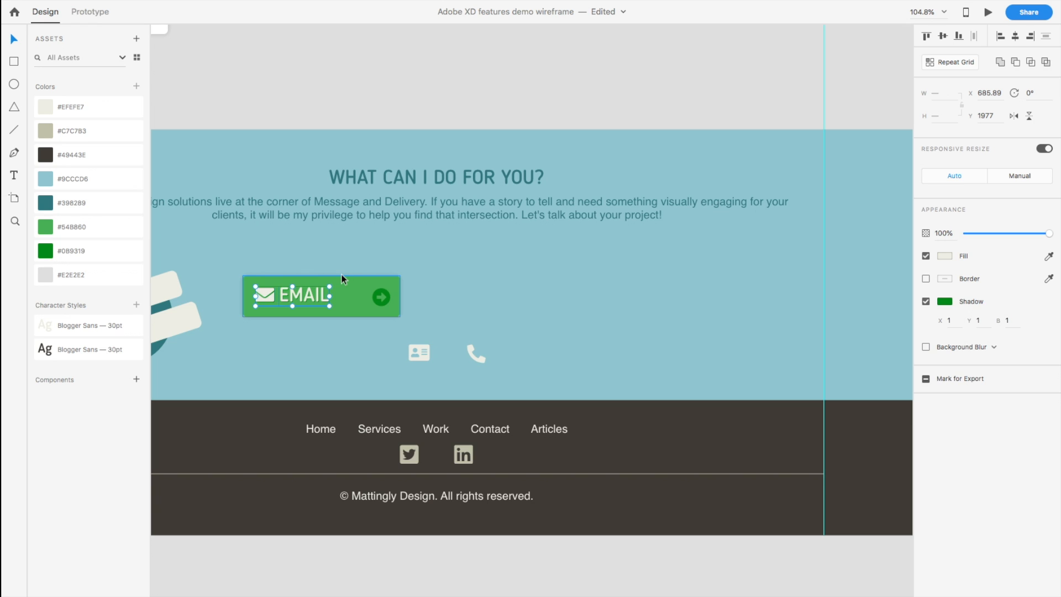
pyautogui.click(426, 309)
pyautogui.moveTo(425, 318); pyautogui.dragTo(243, 275)
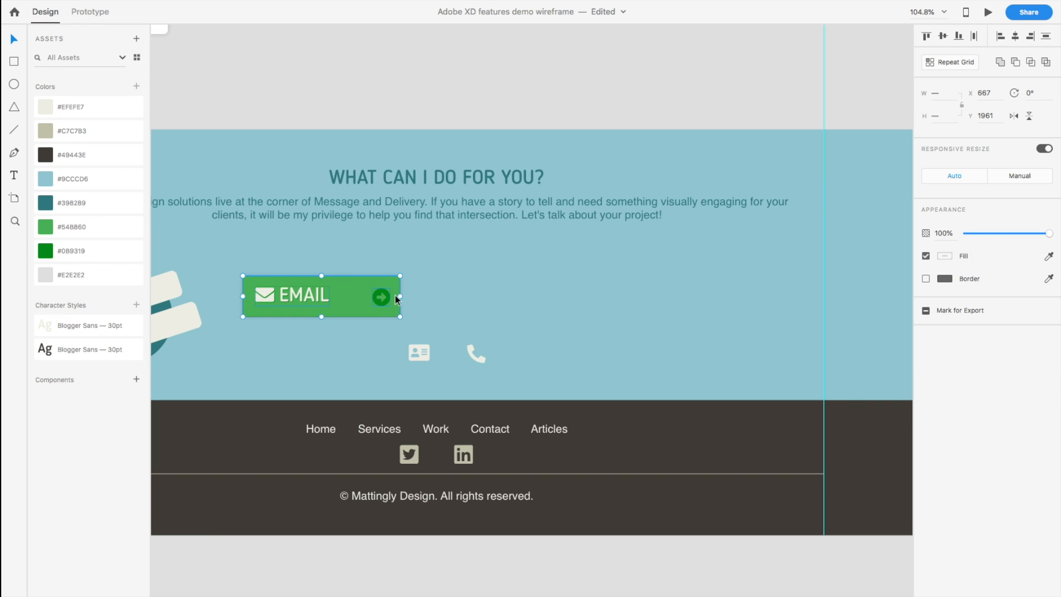
pyautogui.moveTo(400, 297)
pyautogui.mouseDown()
pyautogui.moveTo(467, 297)
pyautogui.moveTo(393, 297)
pyautogui.mouseUp()
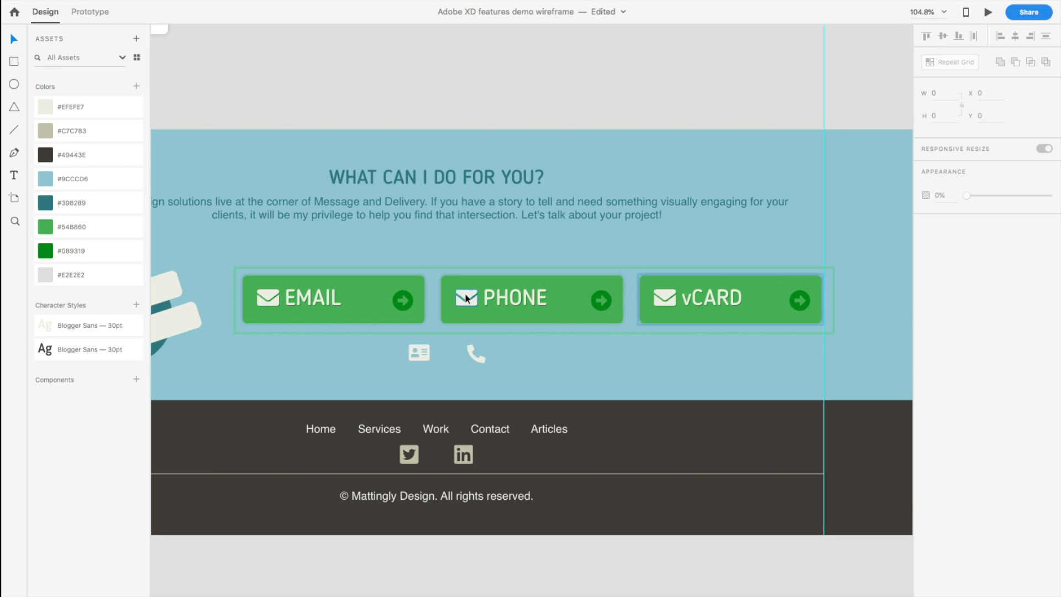
# Step: Move the loose phone icon onto the PHONE button, over its envelope icon
pyautogui.click(470, 348)
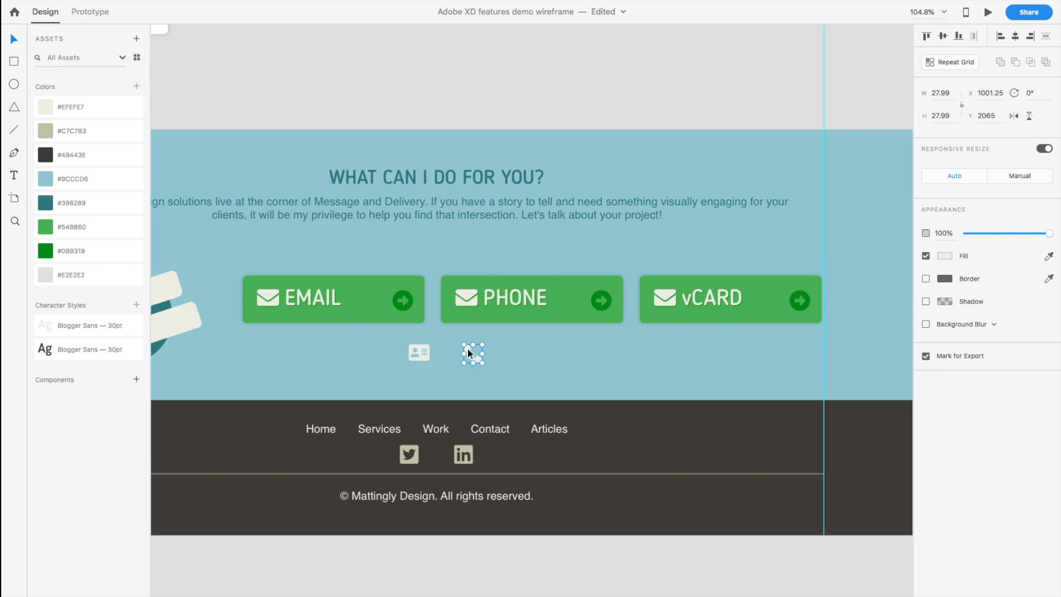
pyautogui.moveTo(468, 350); pyautogui.dragTo(465, 298)
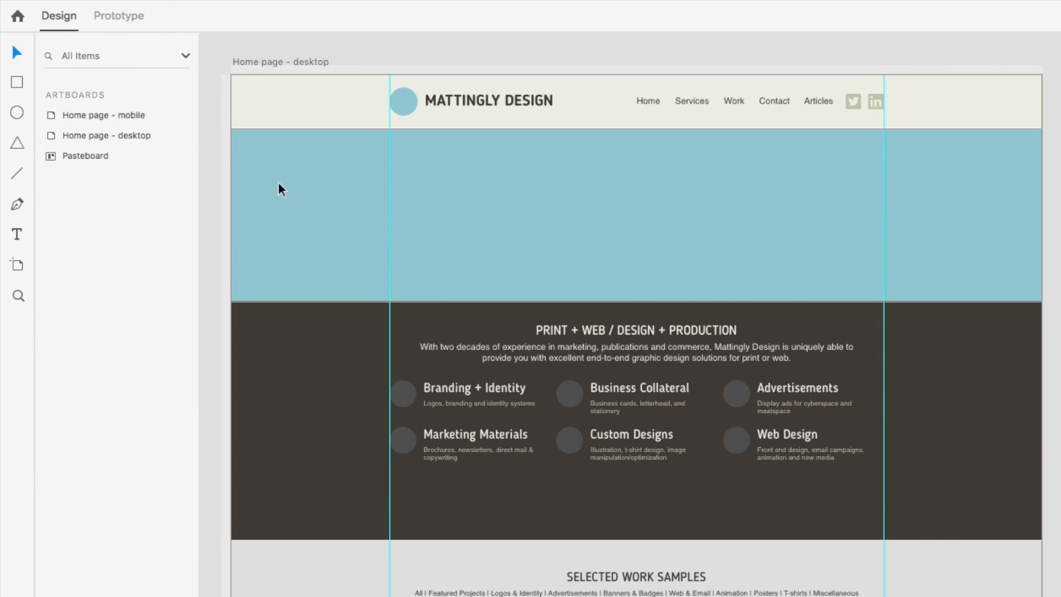
# Step: Check the application's Preferences command, and switch to the browser to read the "Preferences greyed out" forum thread and its replies
pyautogui.moveTo(22, 20)
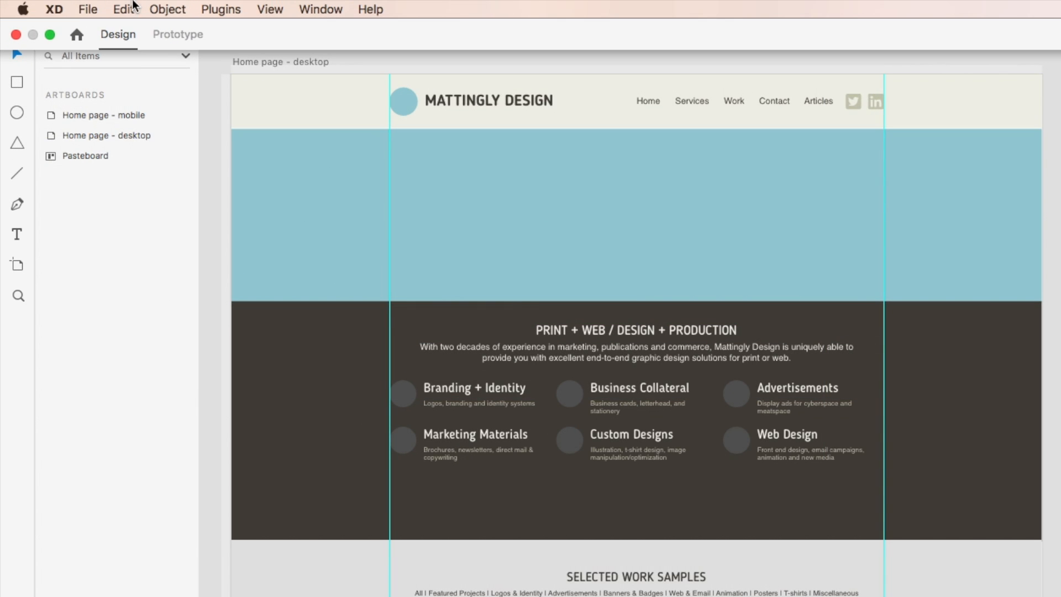
pyautogui.click(52, 10)
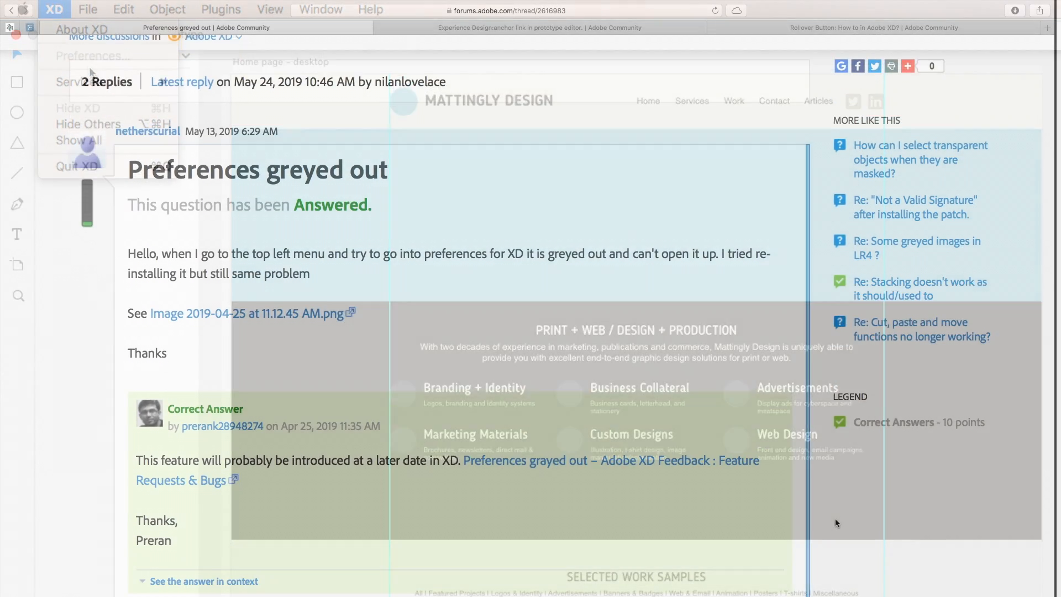
pyautogui.scroll(-5, 834, 518)
pyautogui.scroll(-6, 835, 519)
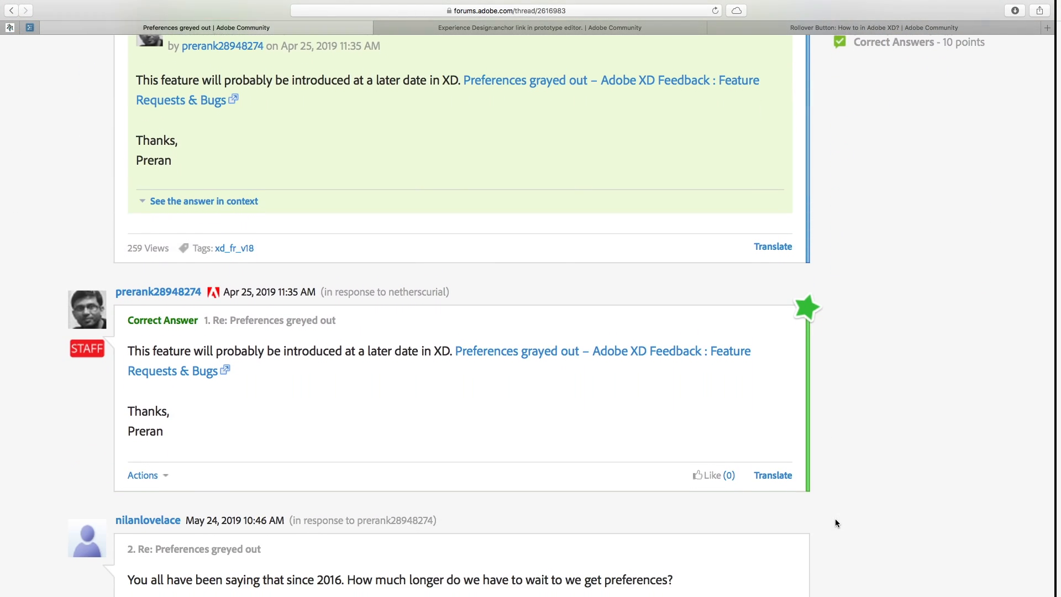
pyautogui.scroll(-3, 836, 520)
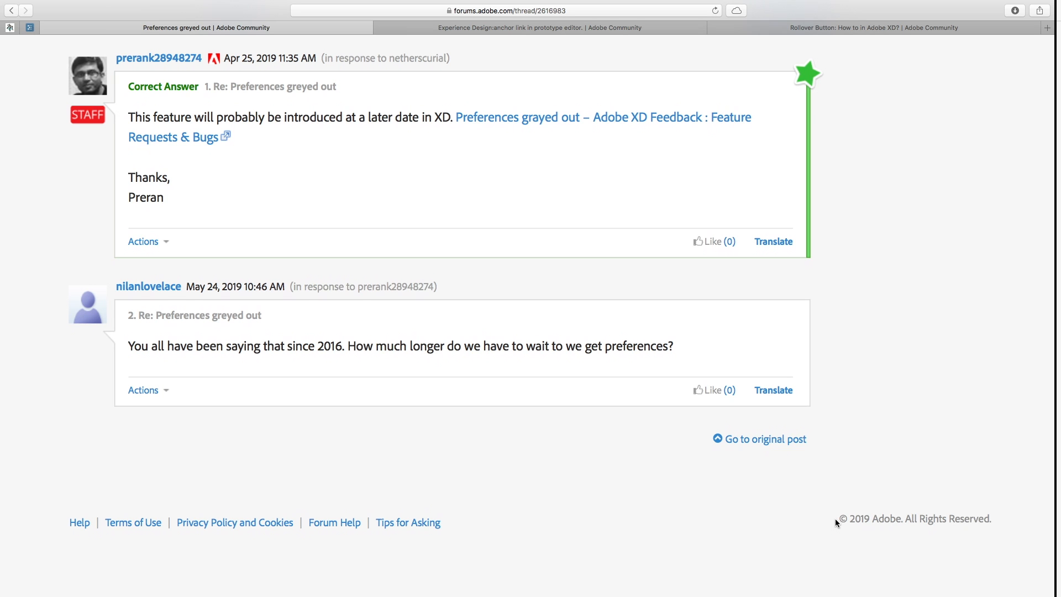
# Step: Read the "Experience Design:anchor link in prototype editor." forum thread through to its last reply
pyautogui.hotkey('ctrl', 'Tab')
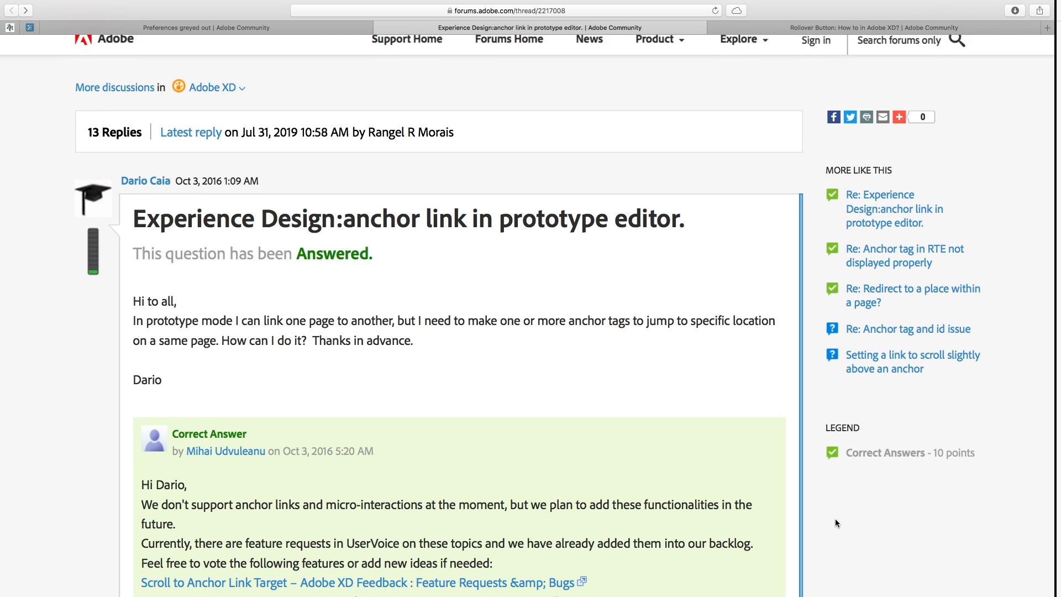
pyautogui.scroll(-10, 836, 522)
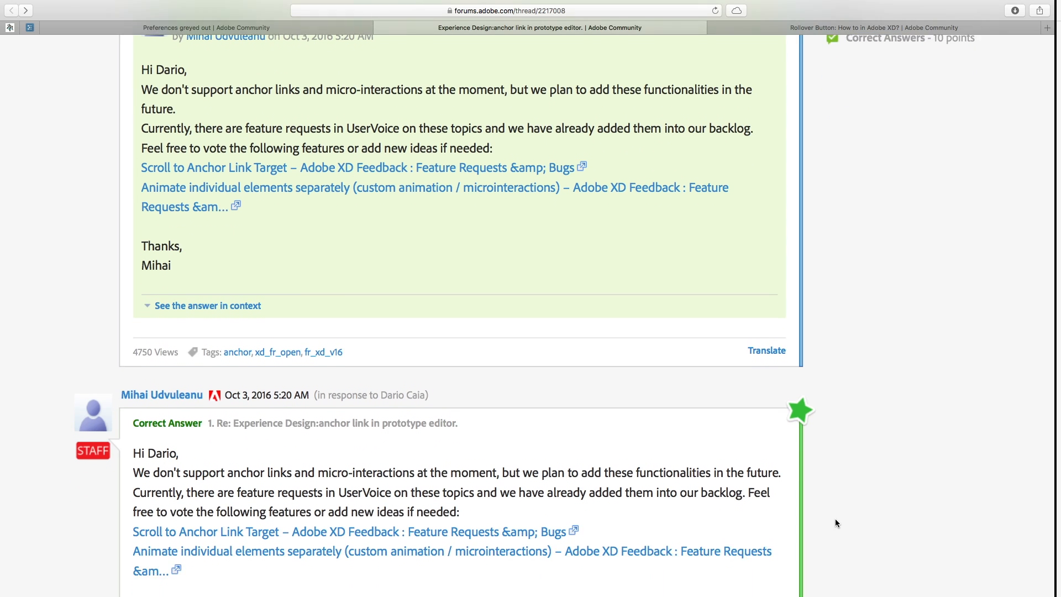
pyautogui.scroll(-10, 836, 522)
pyautogui.scroll(-9, 836, 523)
pyautogui.scroll(-6, 835, 522)
pyautogui.scroll(-9, 836, 522)
pyautogui.scroll(-7, 835, 522)
pyautogui.scroll(-8, 835, 522)
pyautogui.scroll(-8, 835, 523)
pyautogui.scroll(-7, 835, 522)
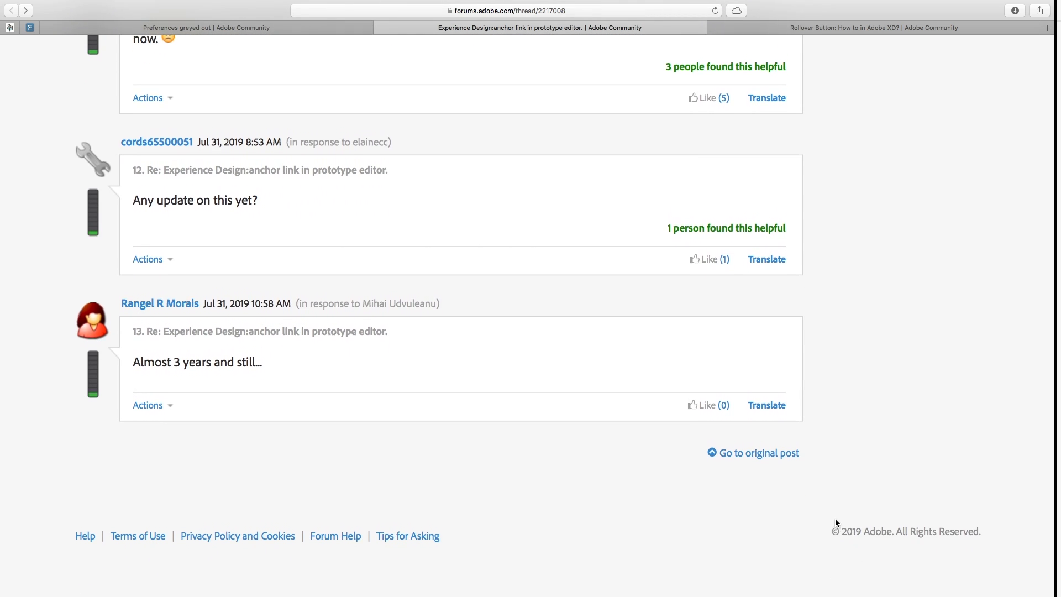
# Step: Read the "Rollover Button: How to in Adobe XD?" forum thread through to its last reply
pyautogui.hotkey('ctrl', 'Tab')
pyautogui.scroll(-5, 835, 522)
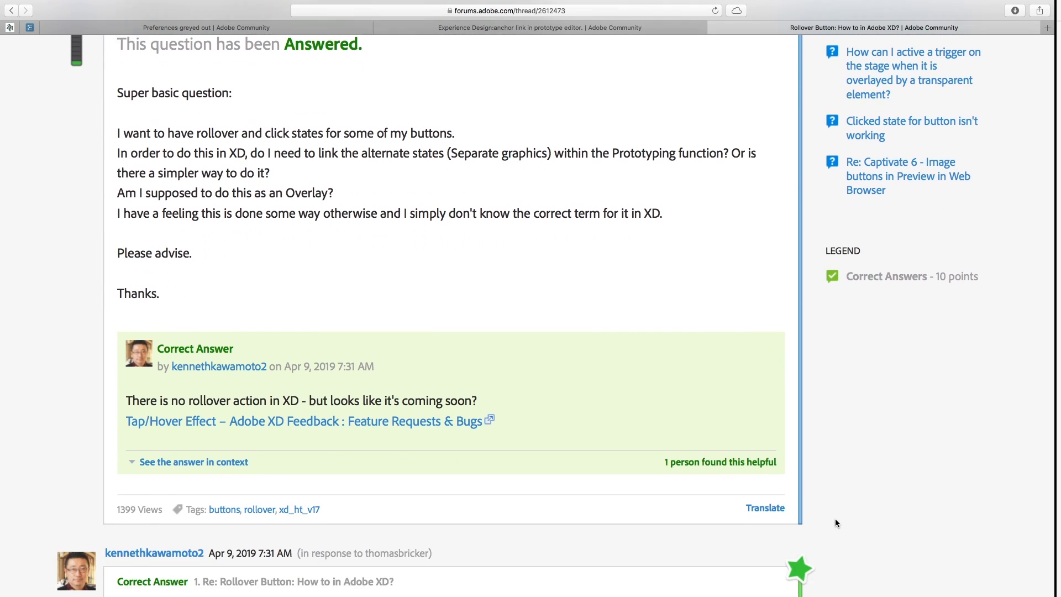
pyautogui.scroll(-9, 836, 522)
pyautogui.scroll(-8, 835, 523)
pyautogui.scroll(-7, 835, 519)
pyautogui.scroll(-2, 835, 523)
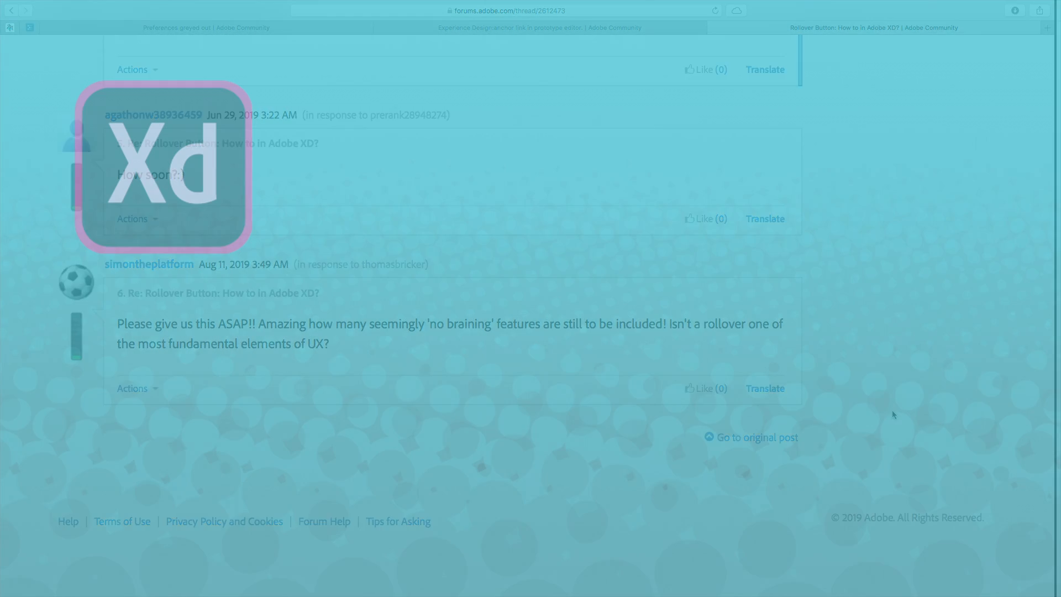